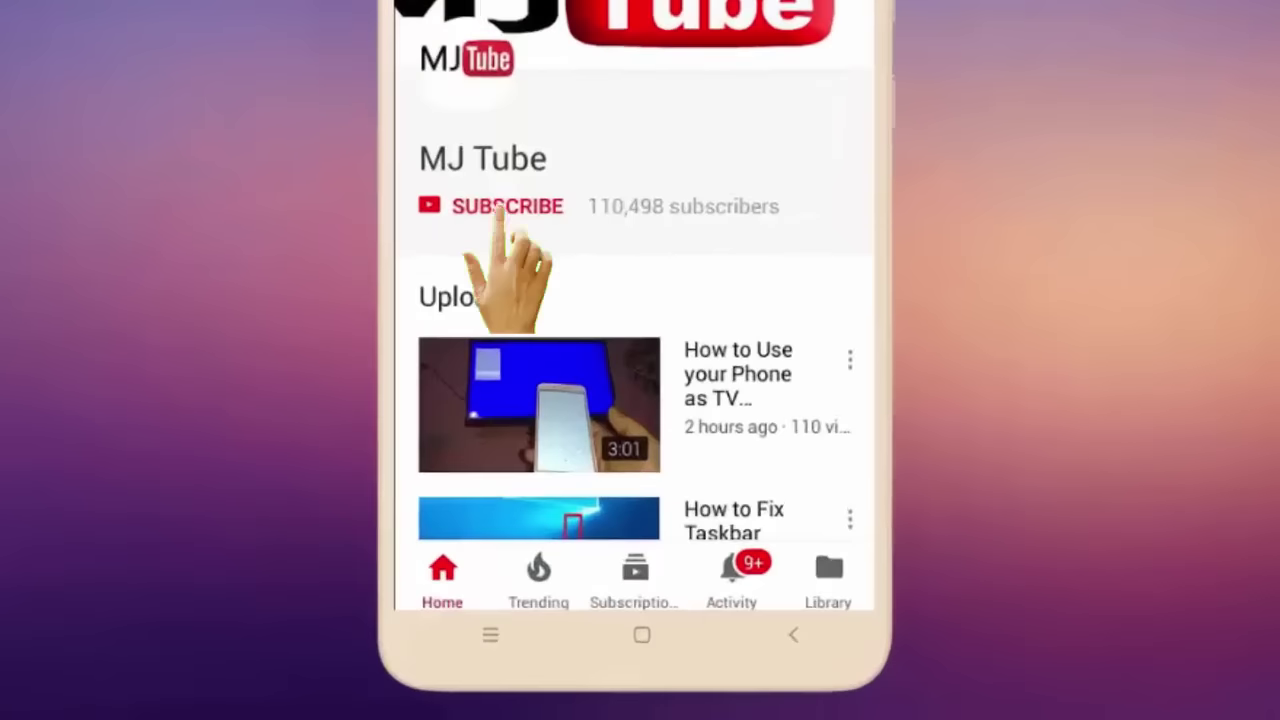
Subscribe to the tutorial's YouTube channel and set its bell to all notifications
left_click(549, 367)
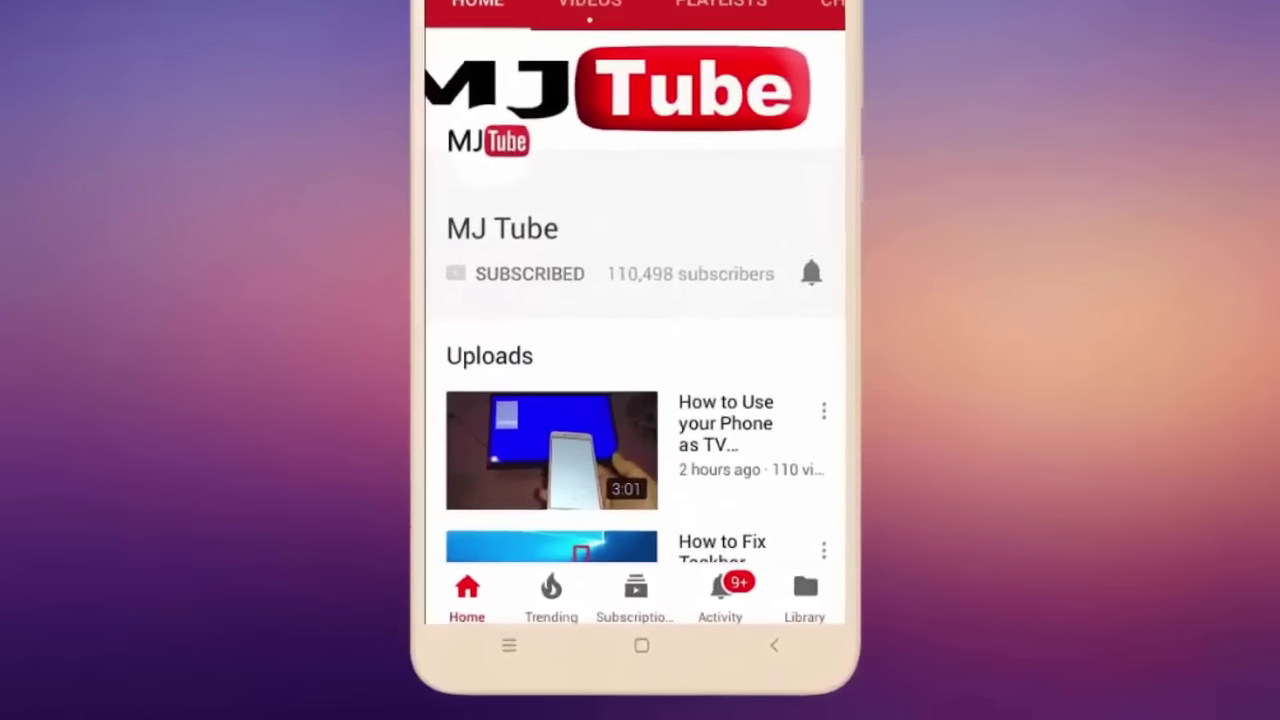
left_click(779, 358)
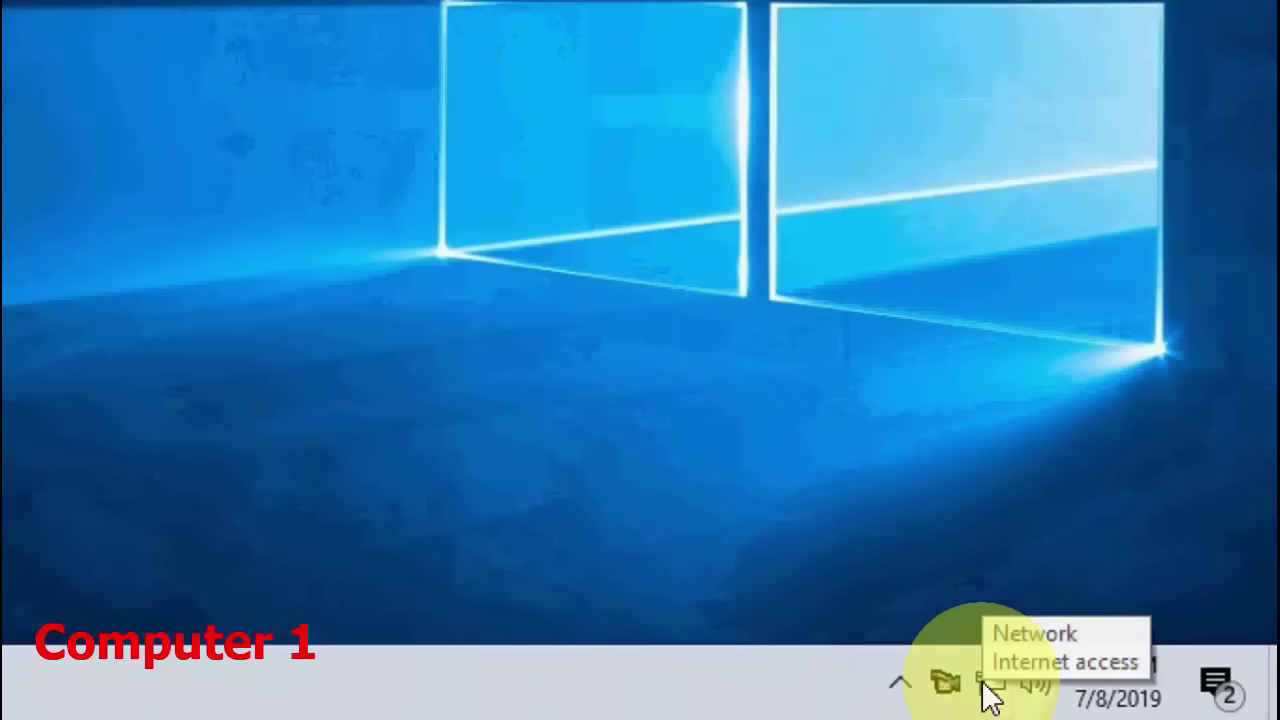
Go from the network tray icon through Network & Internet settings to Sharing options
right_click(990, 690)
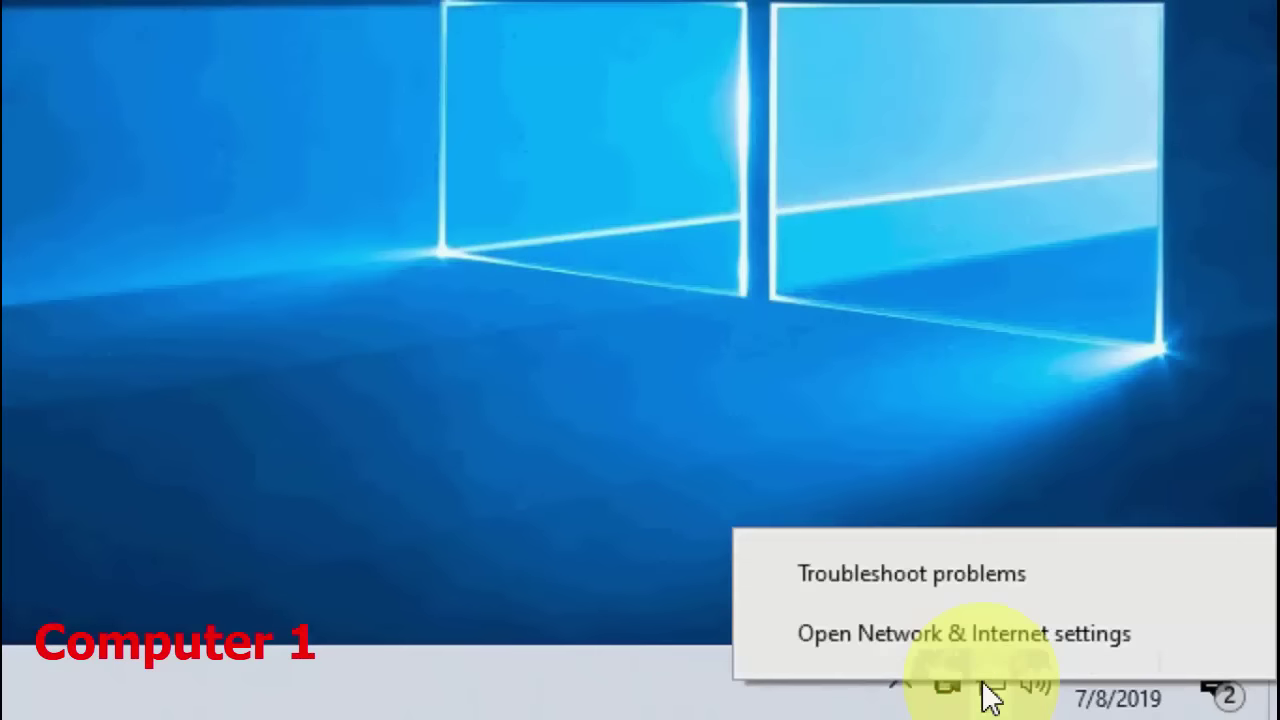
left_click(858, 641)
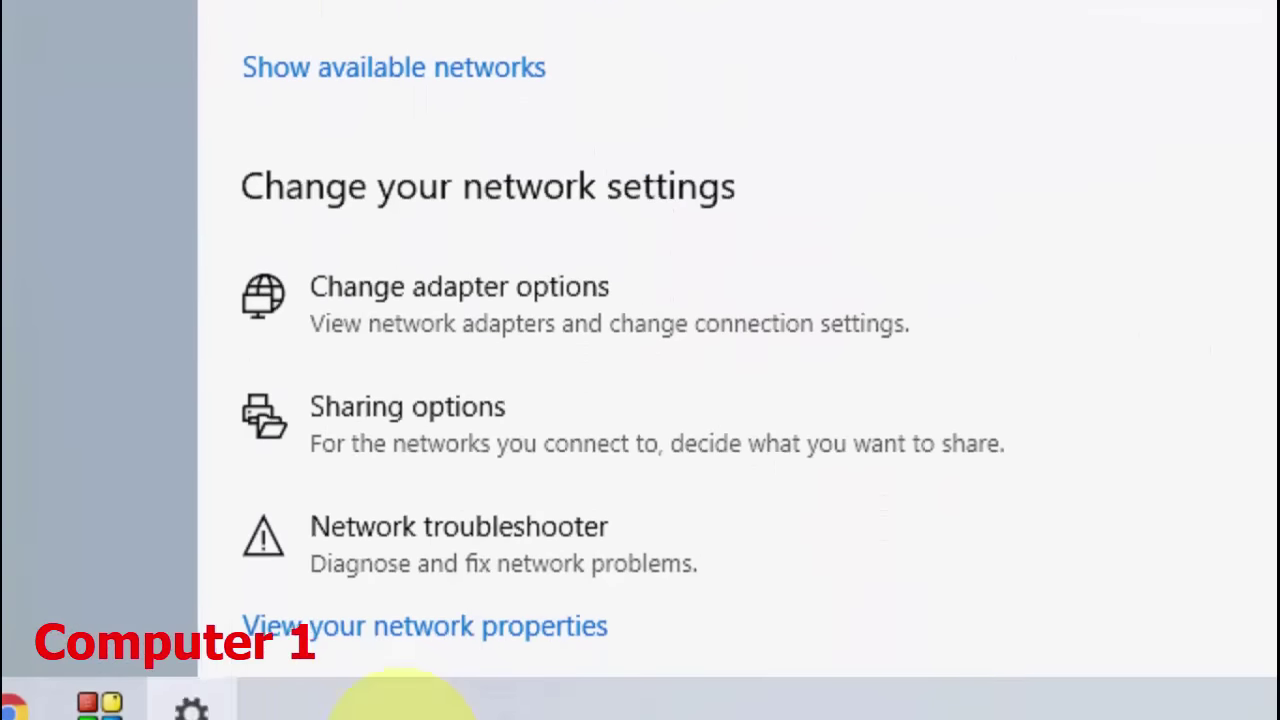
left_click(408, 437)
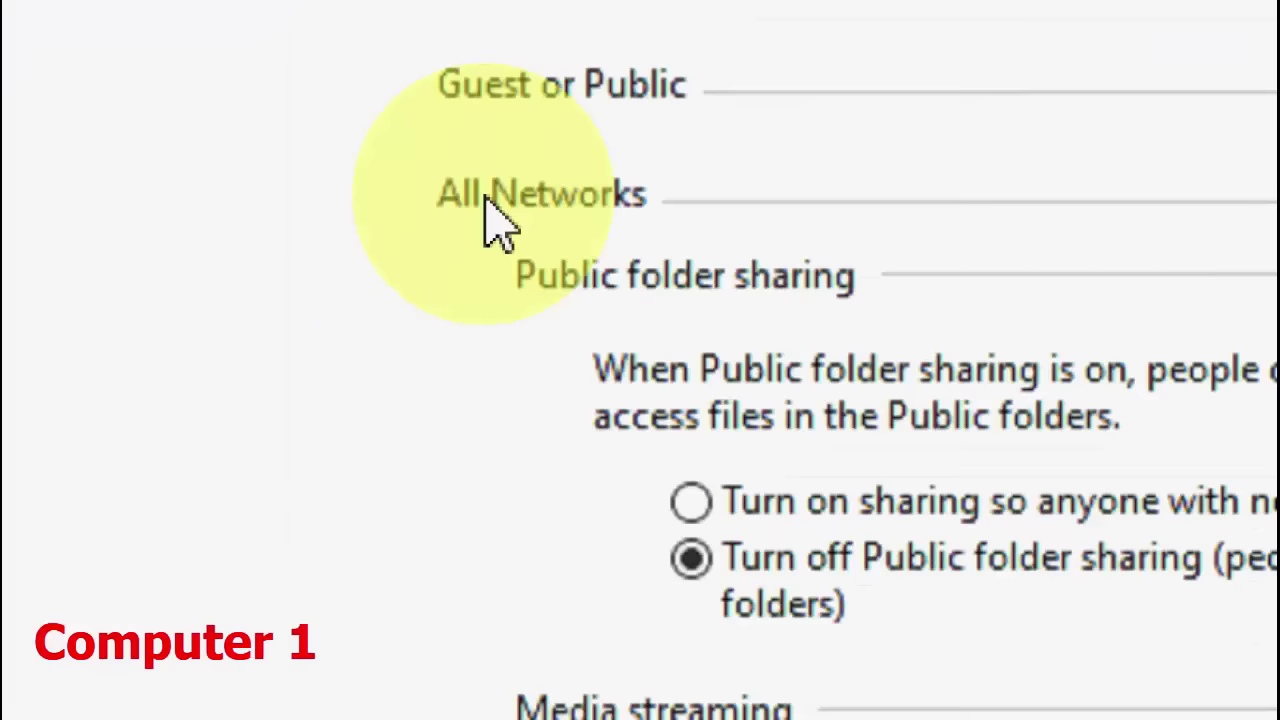
left_click(488, 203)
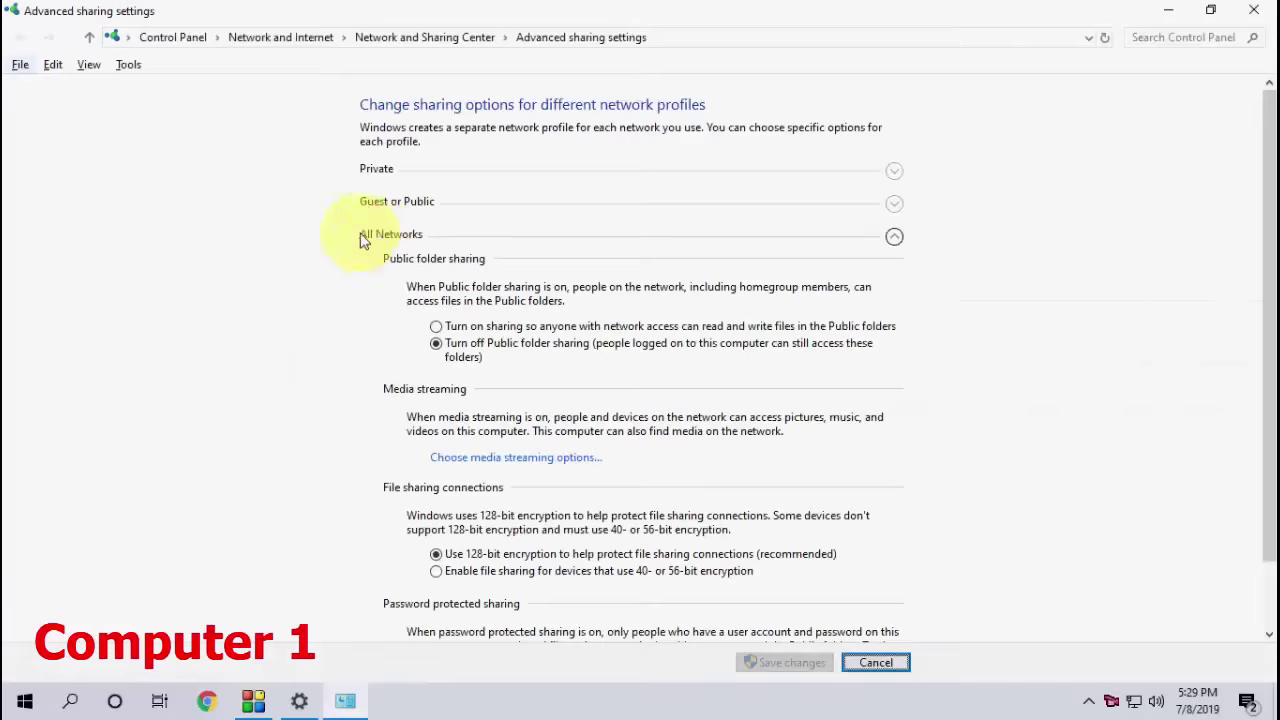
left_click(362, 240)
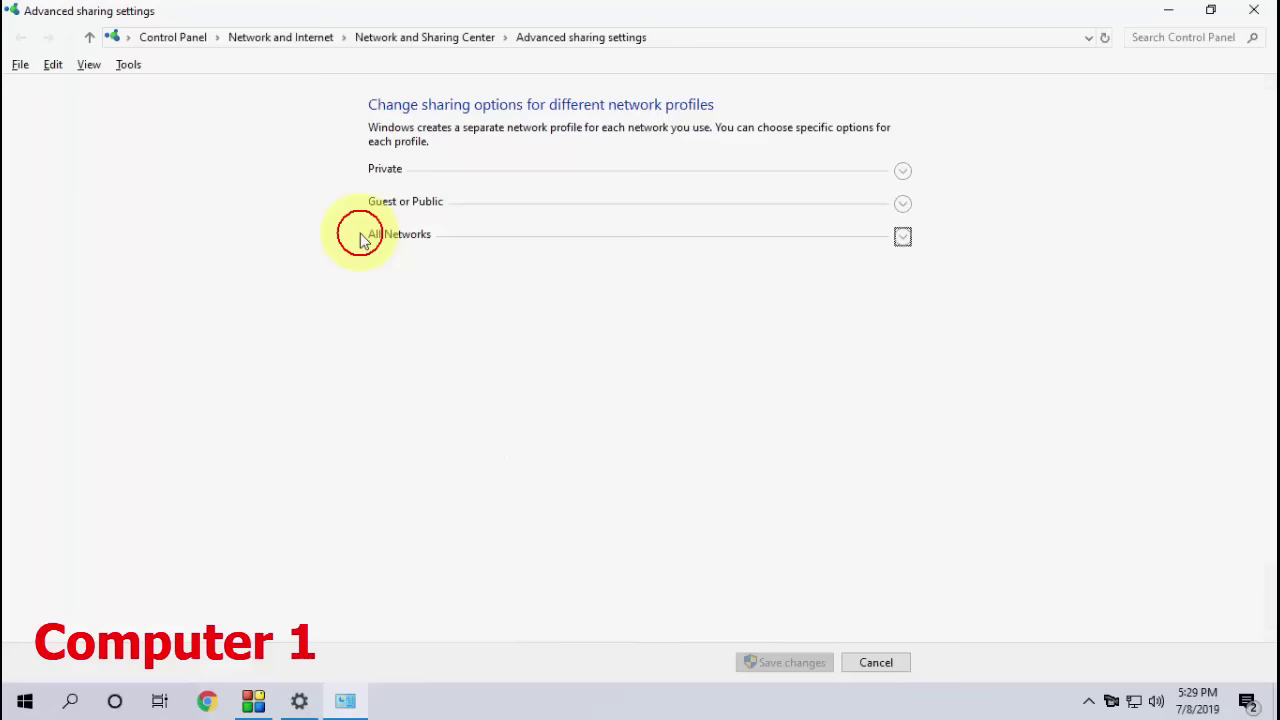
left_click(388, 175)
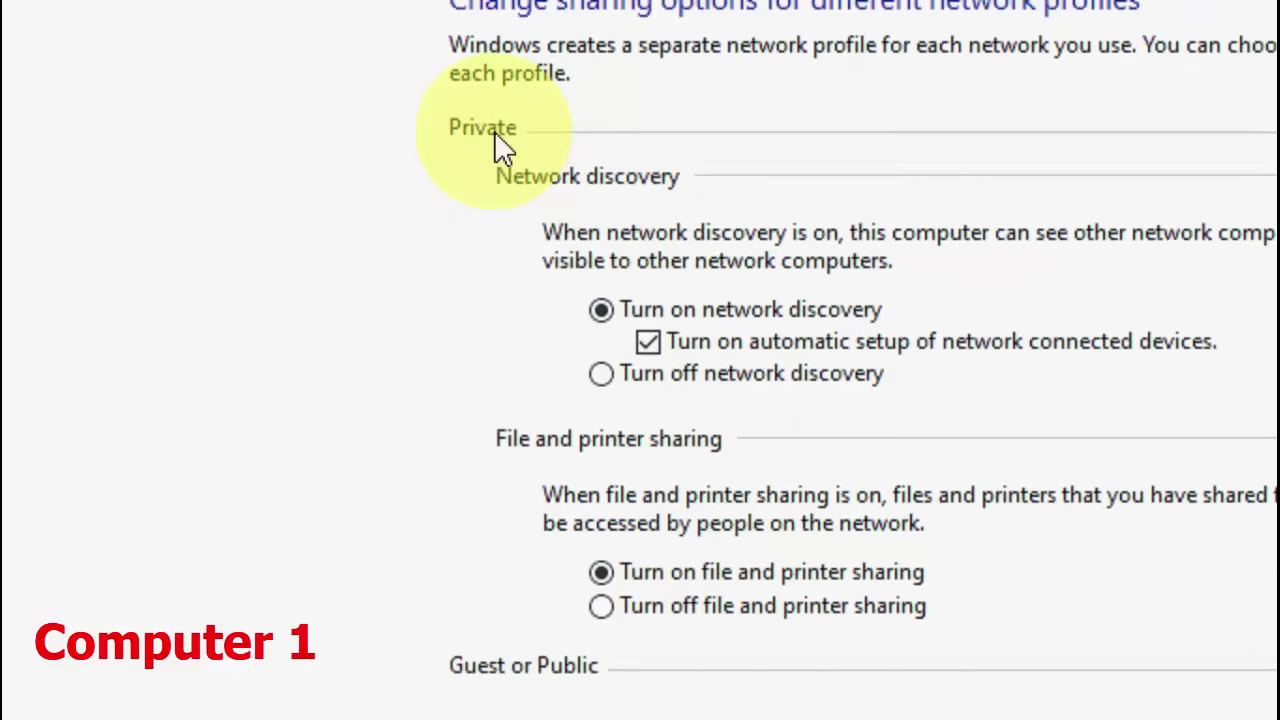
left_click(497, 136)
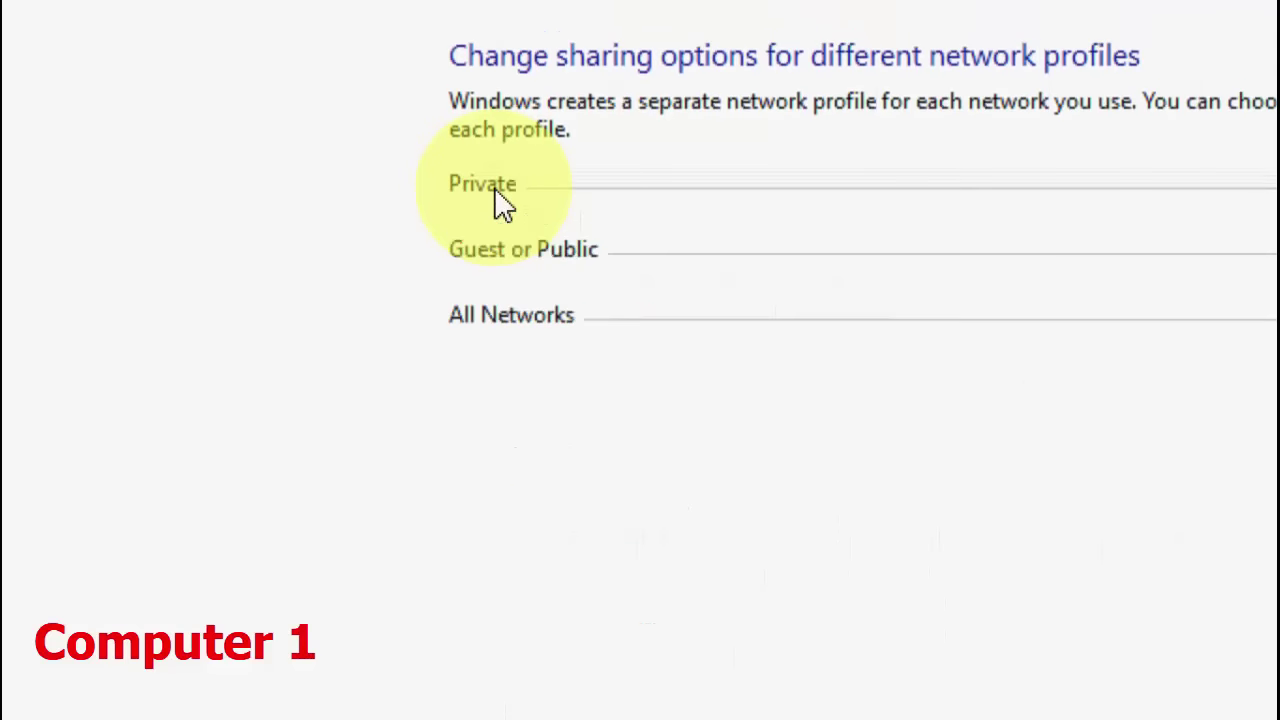
left_click(524, 252)
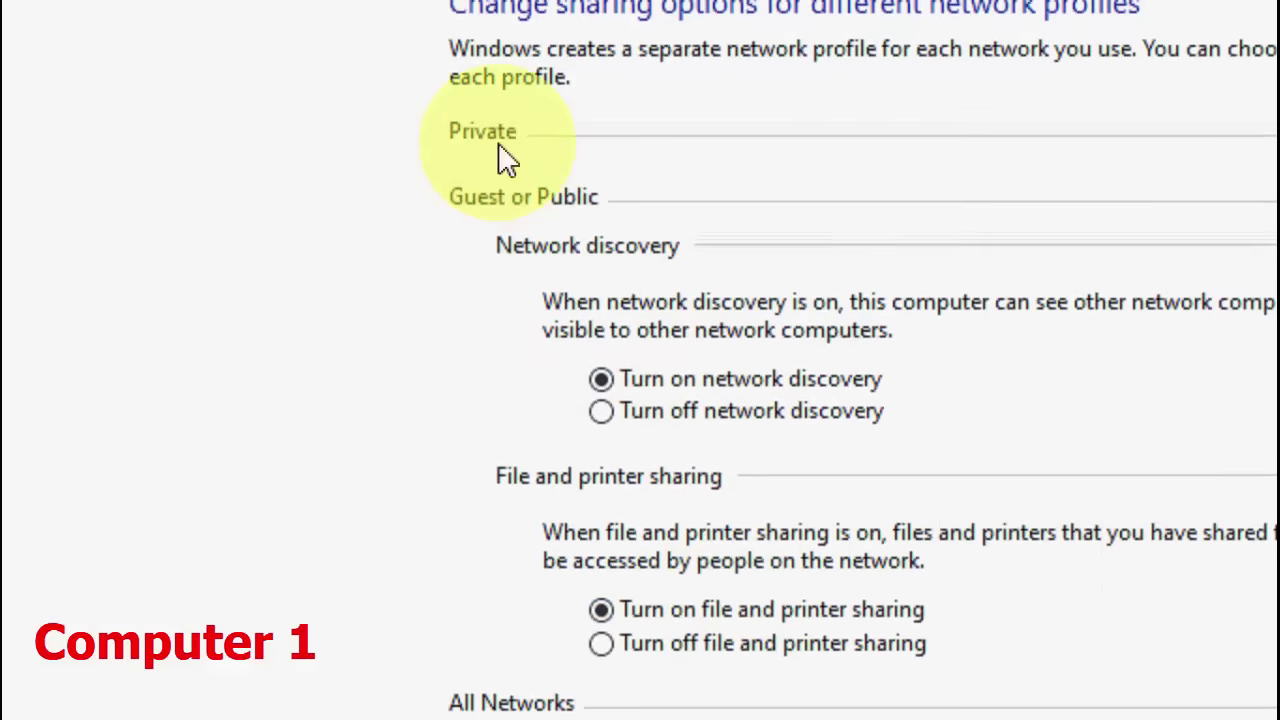
left_click(497, 150)
left_click(492, 147)
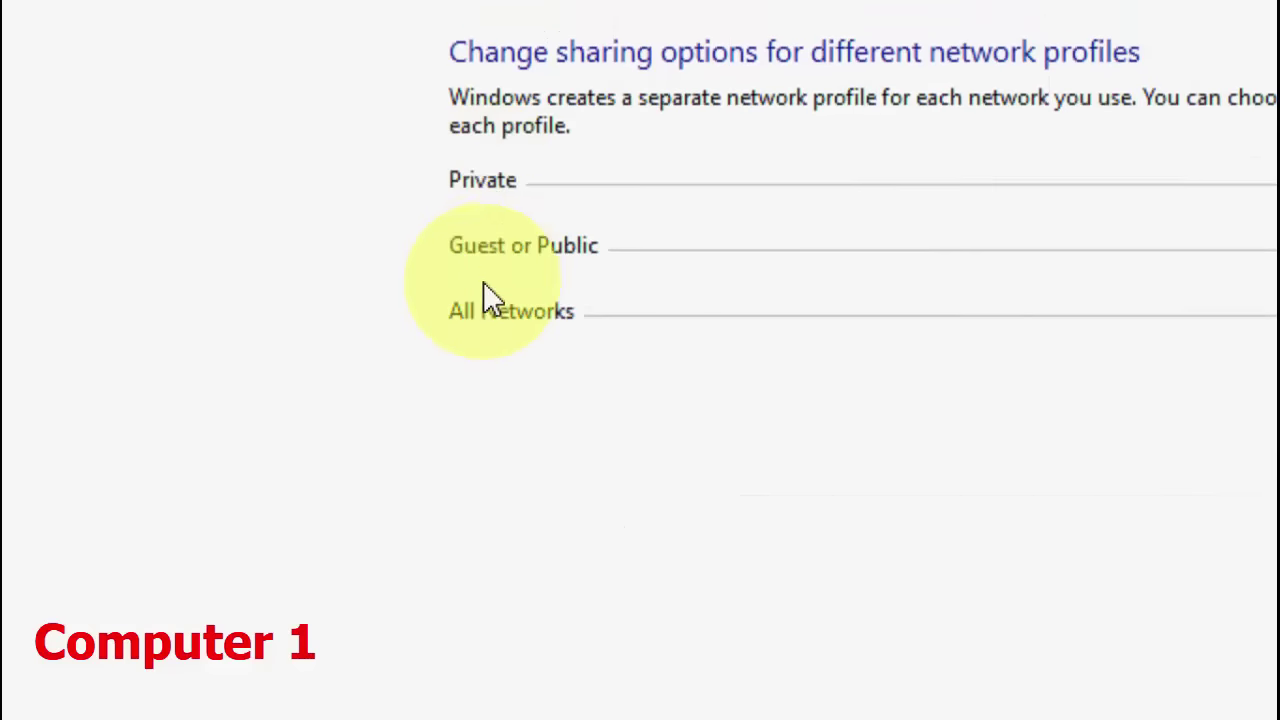
Under All Networks, enable Public folder sharing, keep 128-bit encryption, disable password protection, and save
left_click(485, 313)
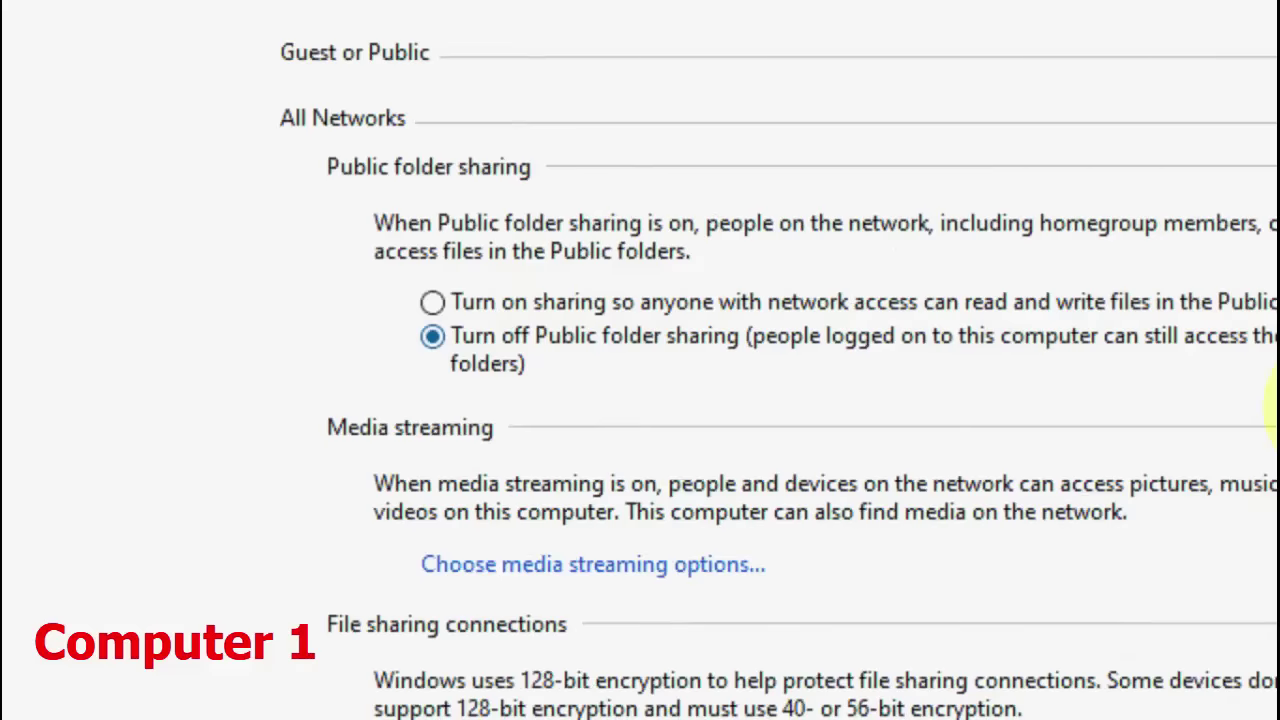
left_click(375, 308)
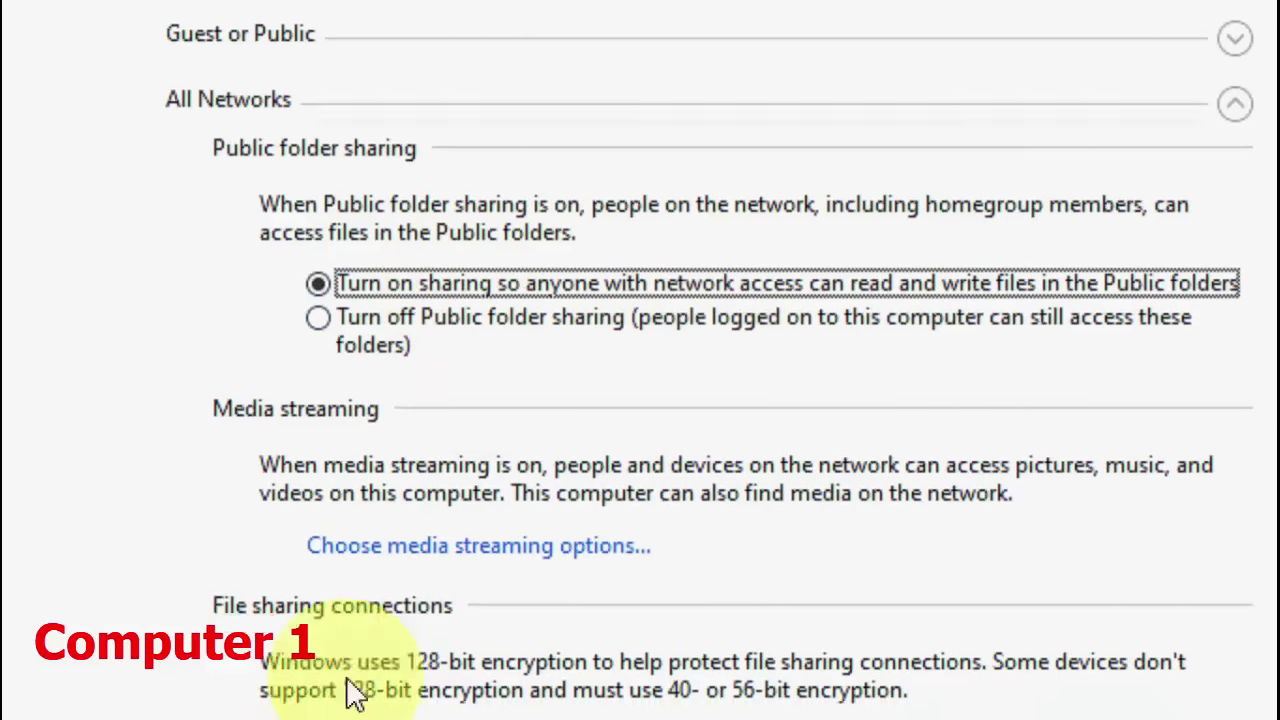
left_click(330, 652)
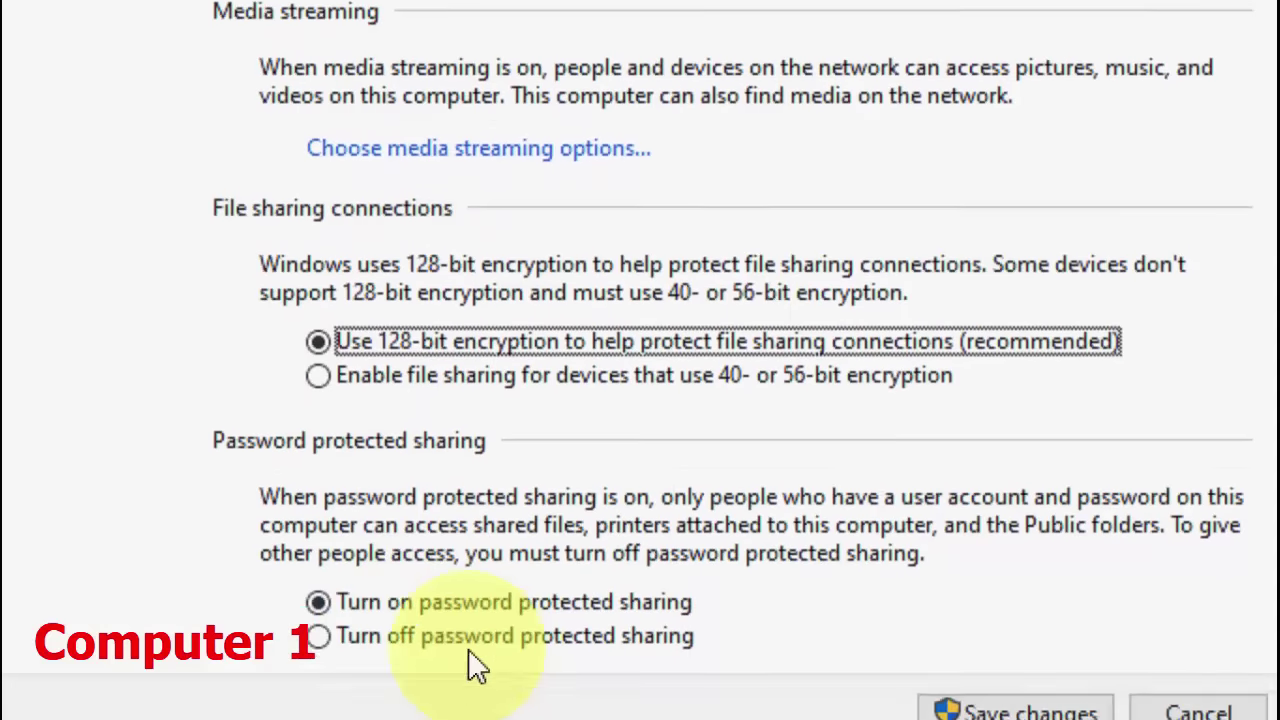
left_click(385, 591)
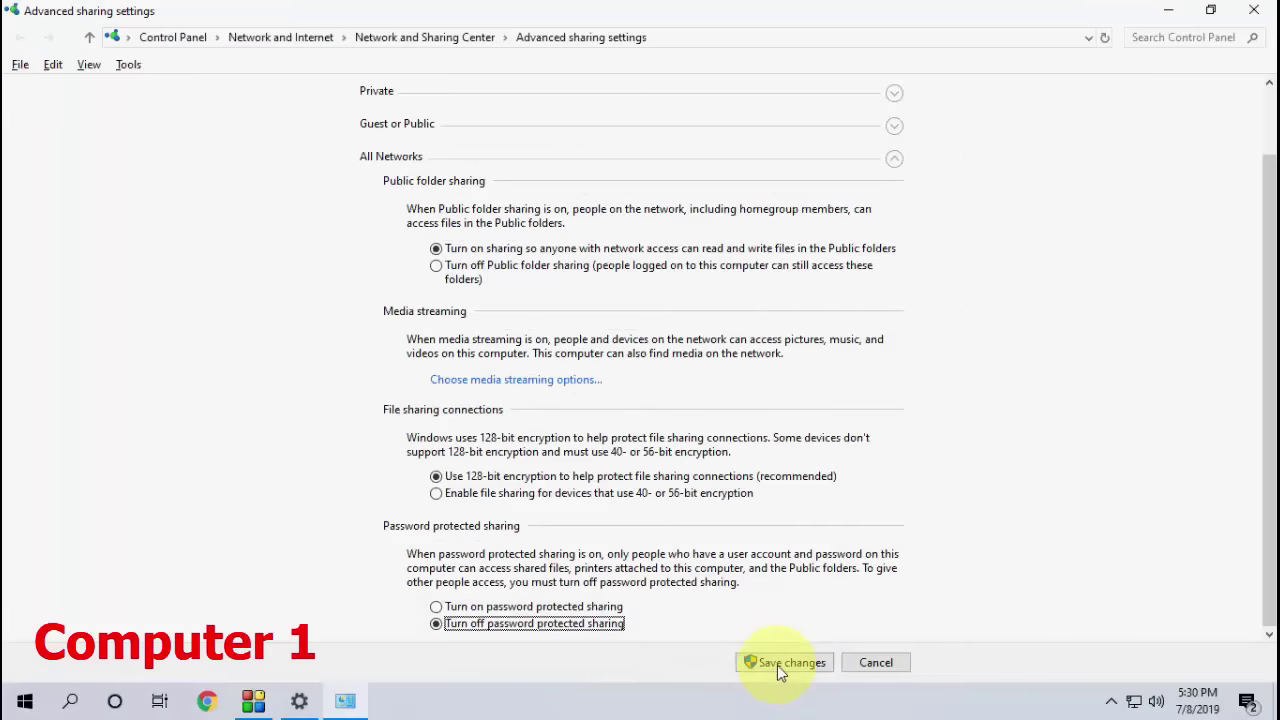
left_click(780, 664)
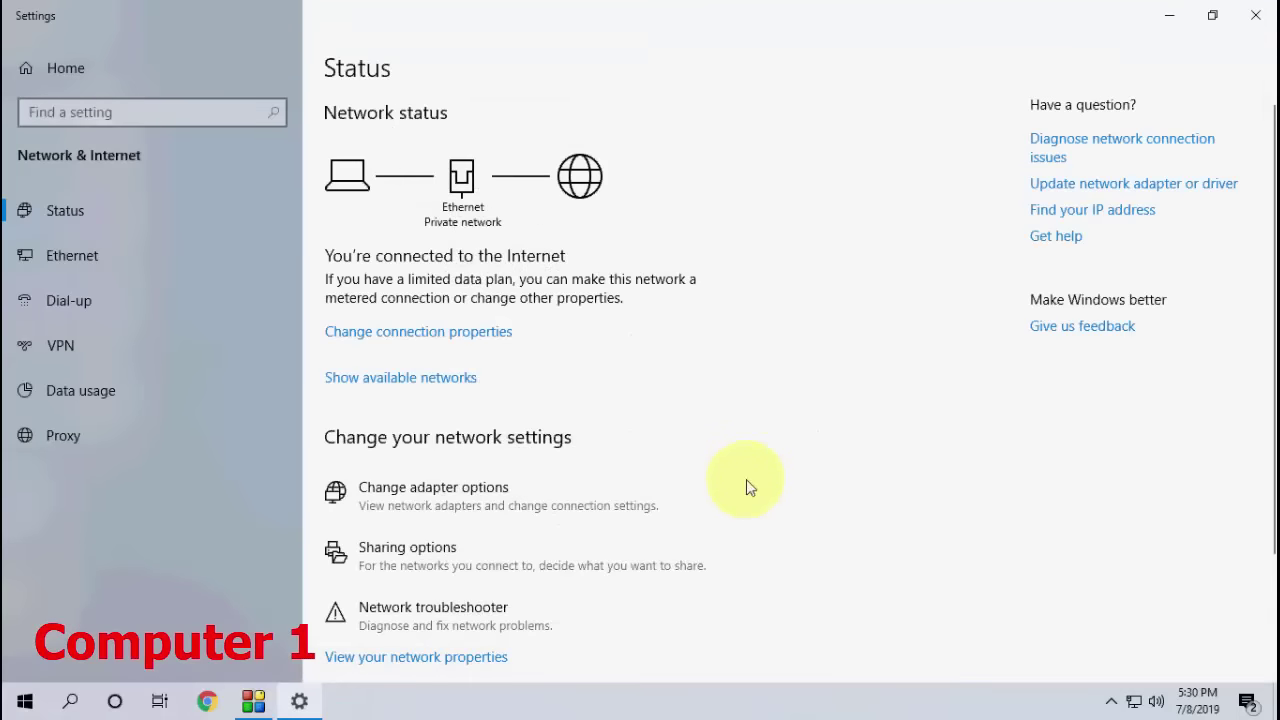
Open the Ethernet adapter's Internet Protocol Version 4 (TCP/IPv4) Properties via Change adapter options
scroll(785, 410, "down", 2)
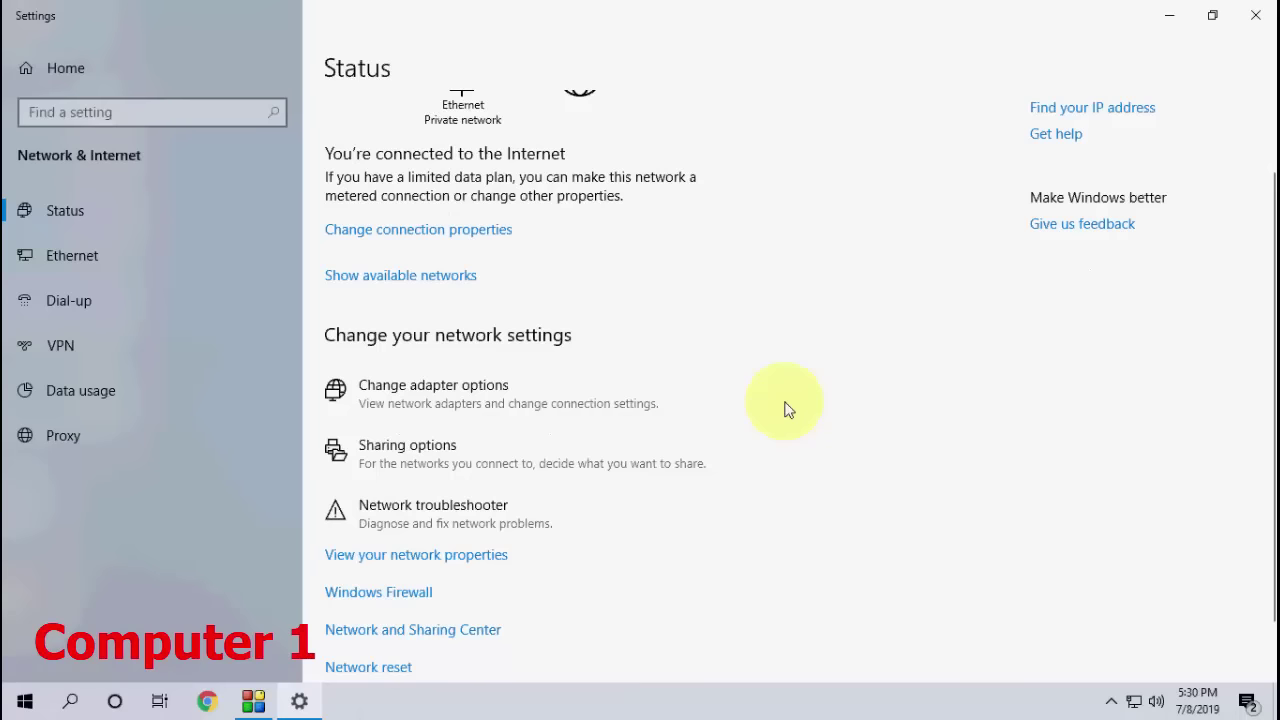
scroll(785, 410, "down", 1)
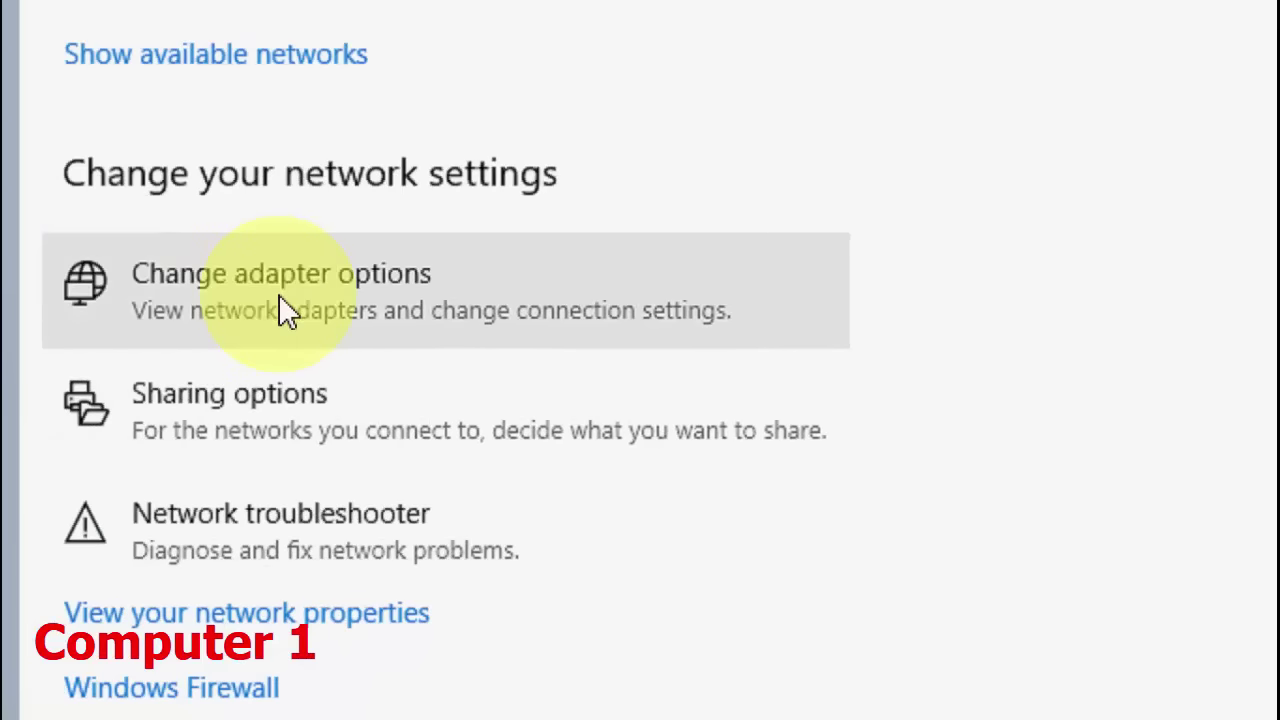
left_click(278, 296)
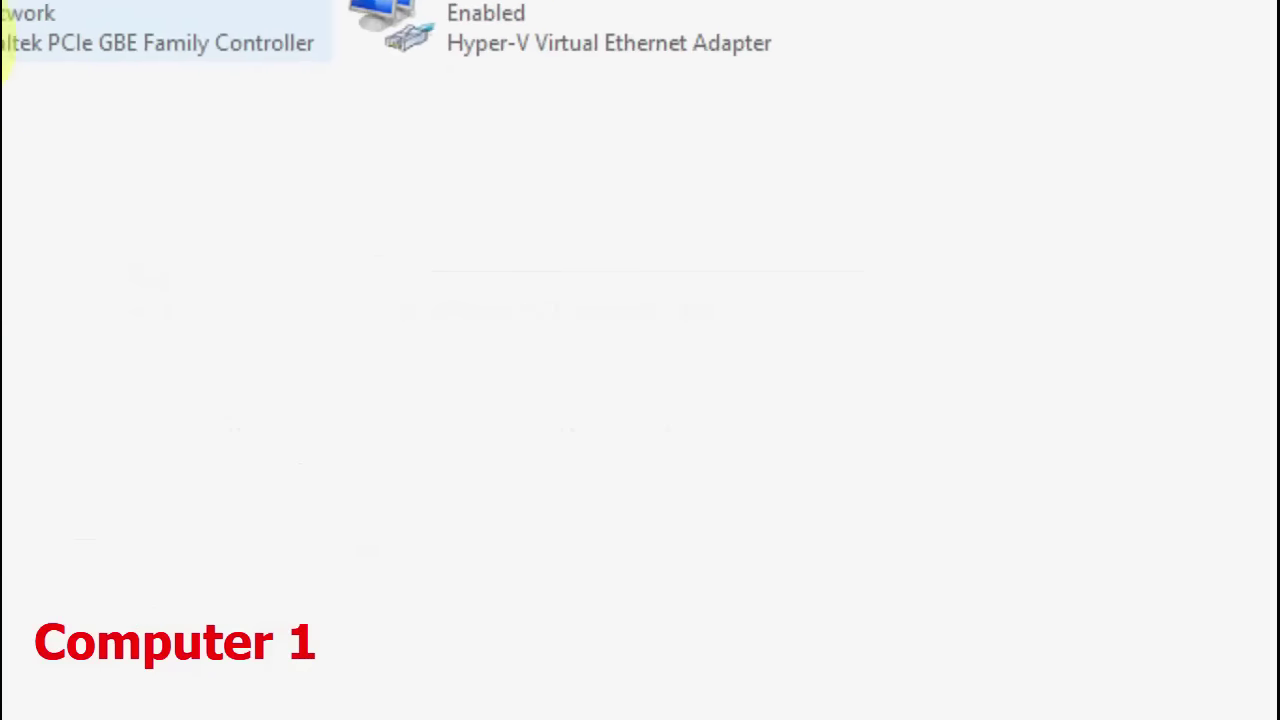
right_click(125, 146)
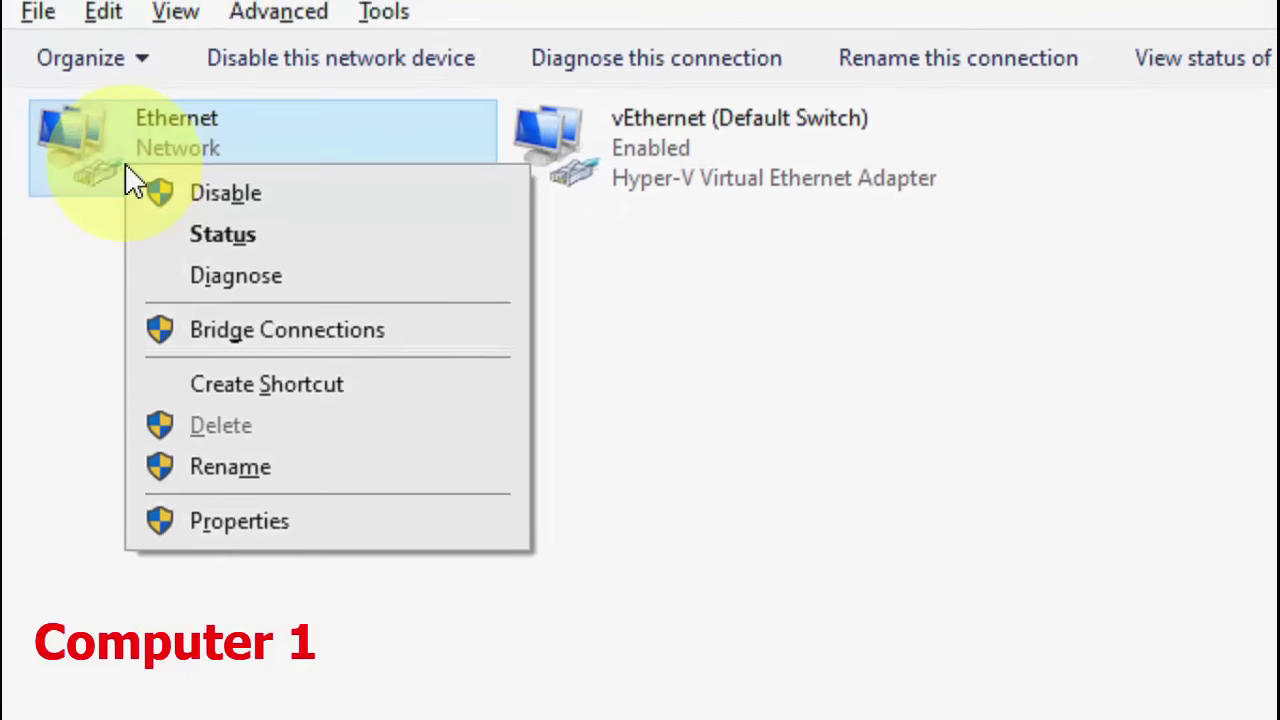
left_click(271, 521)
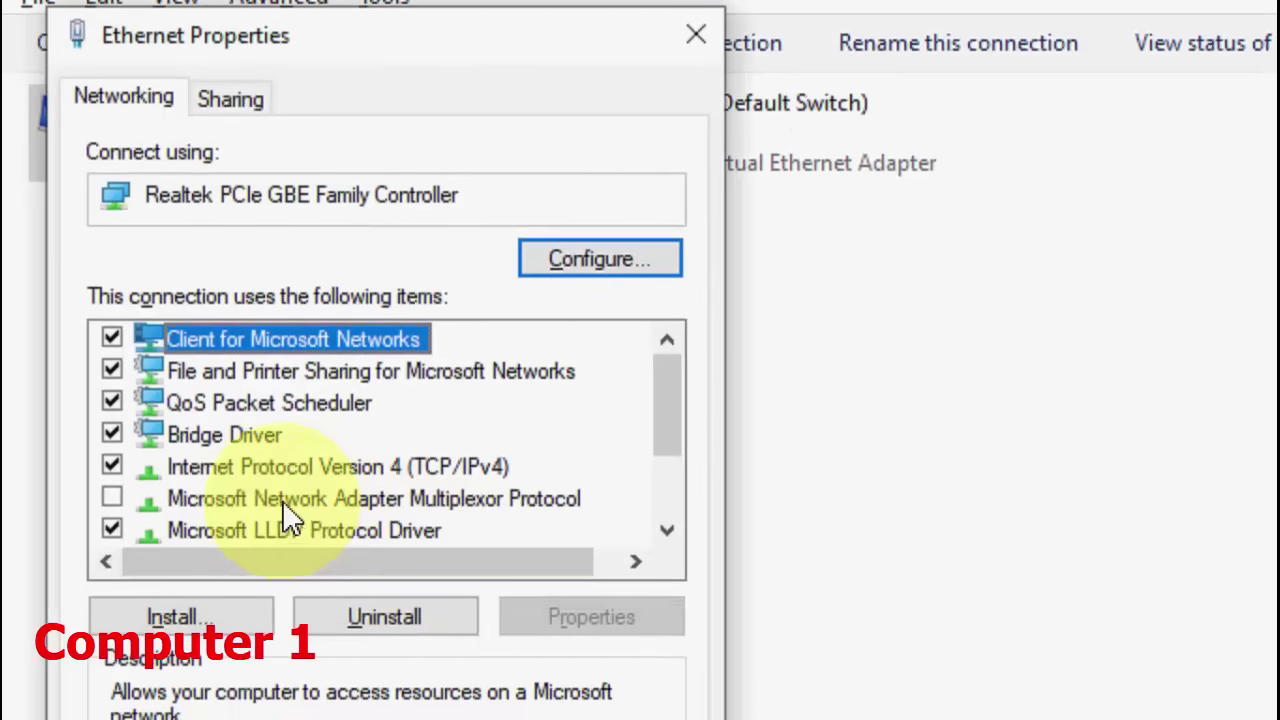
left_click(262, 470)
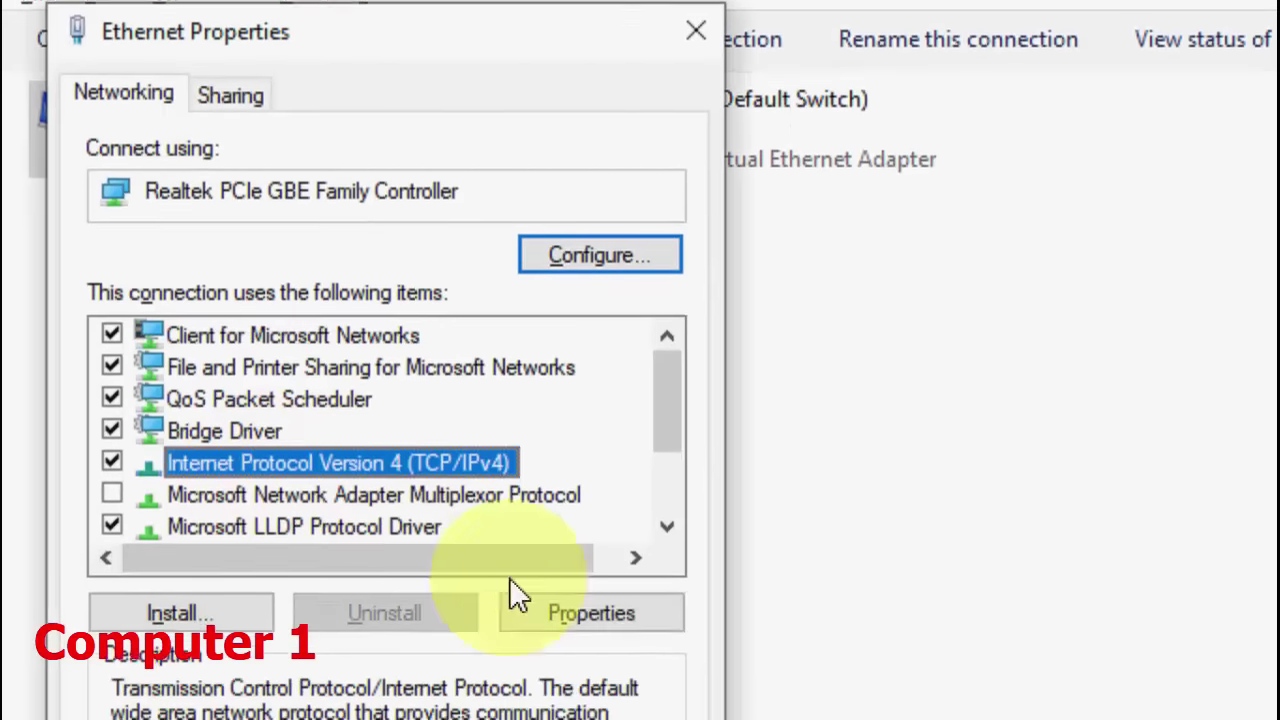
left_click(598, 613)
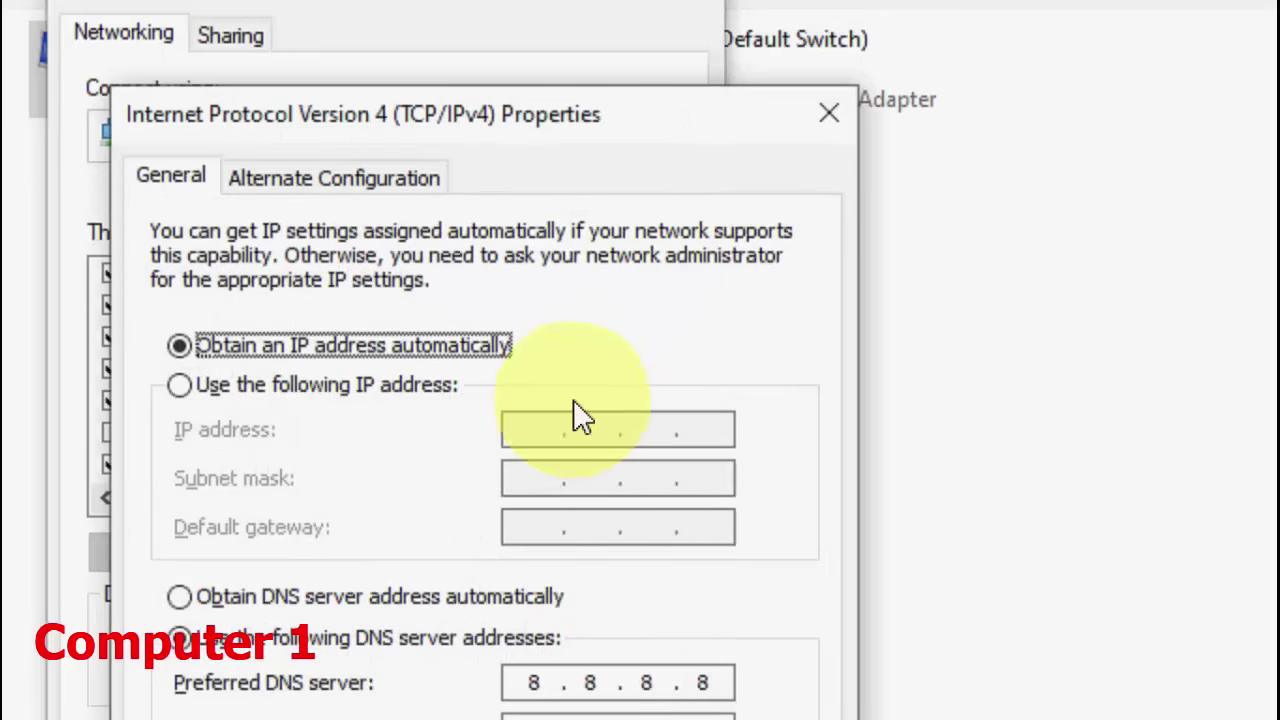
Give Ethernet static IP 192.168.1.1, mask 255.255.255.0, gateway 192.168.1.2, and confirm
left_click(336, 386)
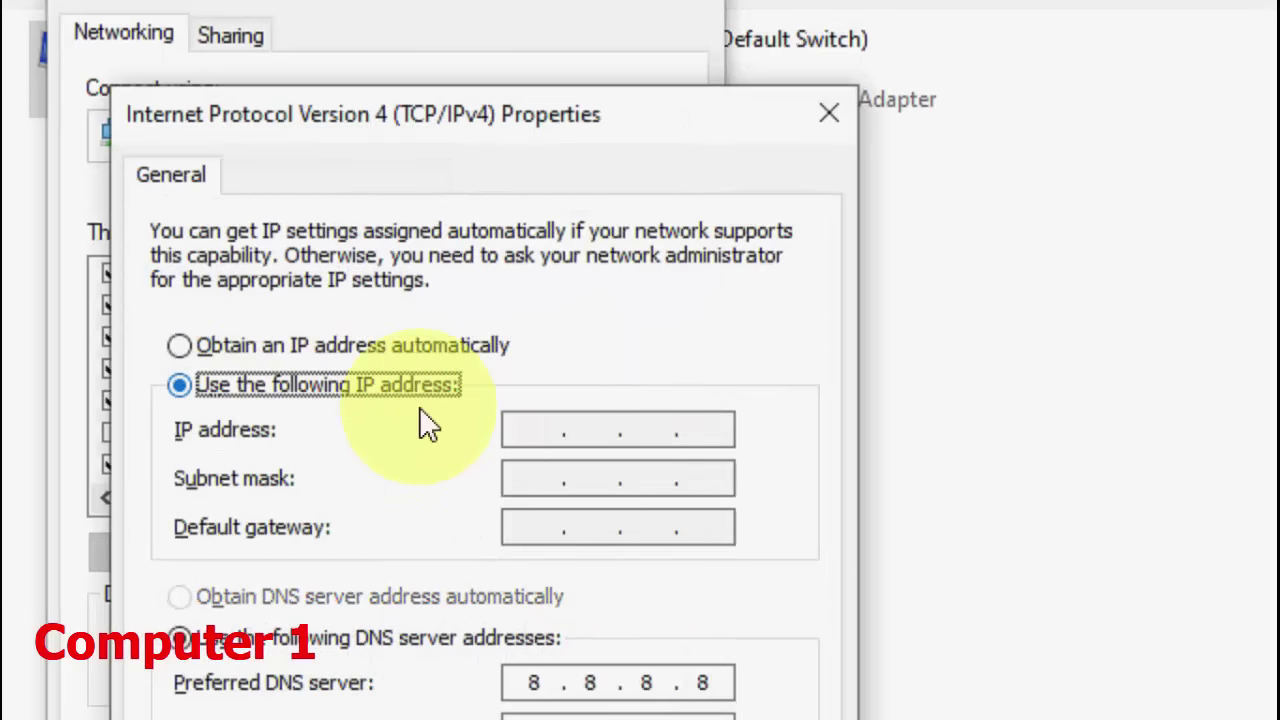
left_click(515, 427)
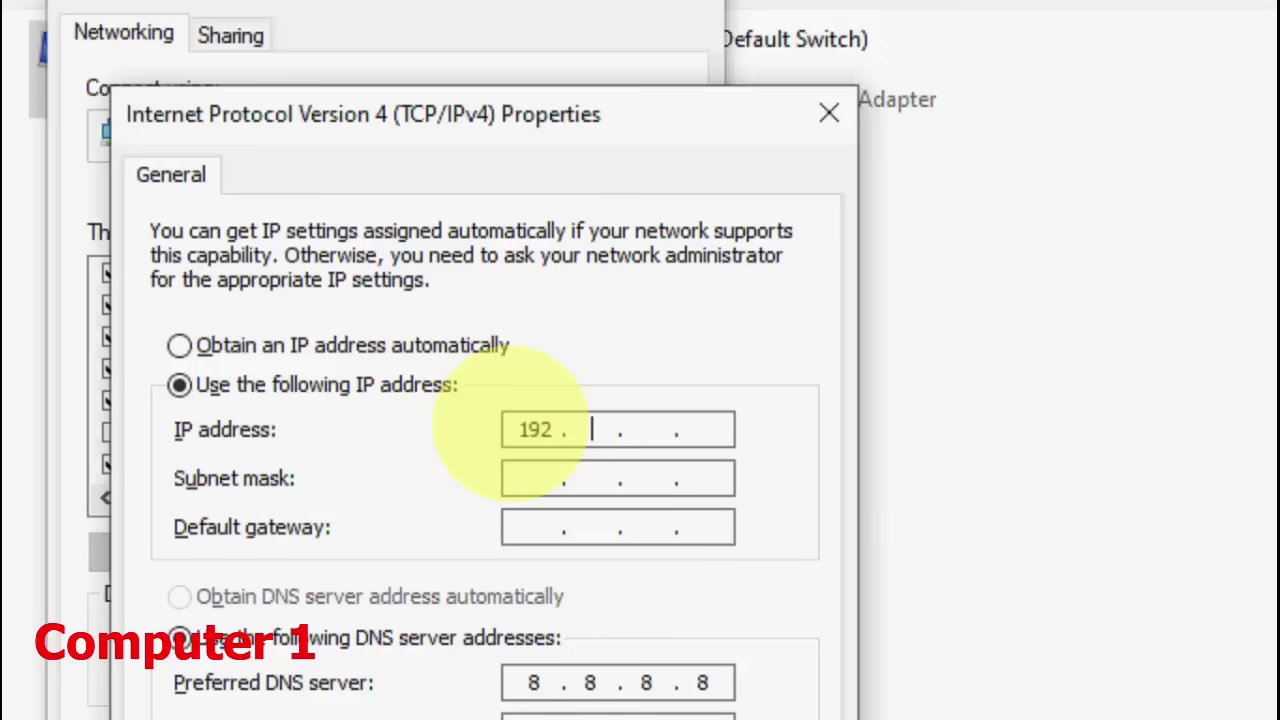
type("192.168.1.1")
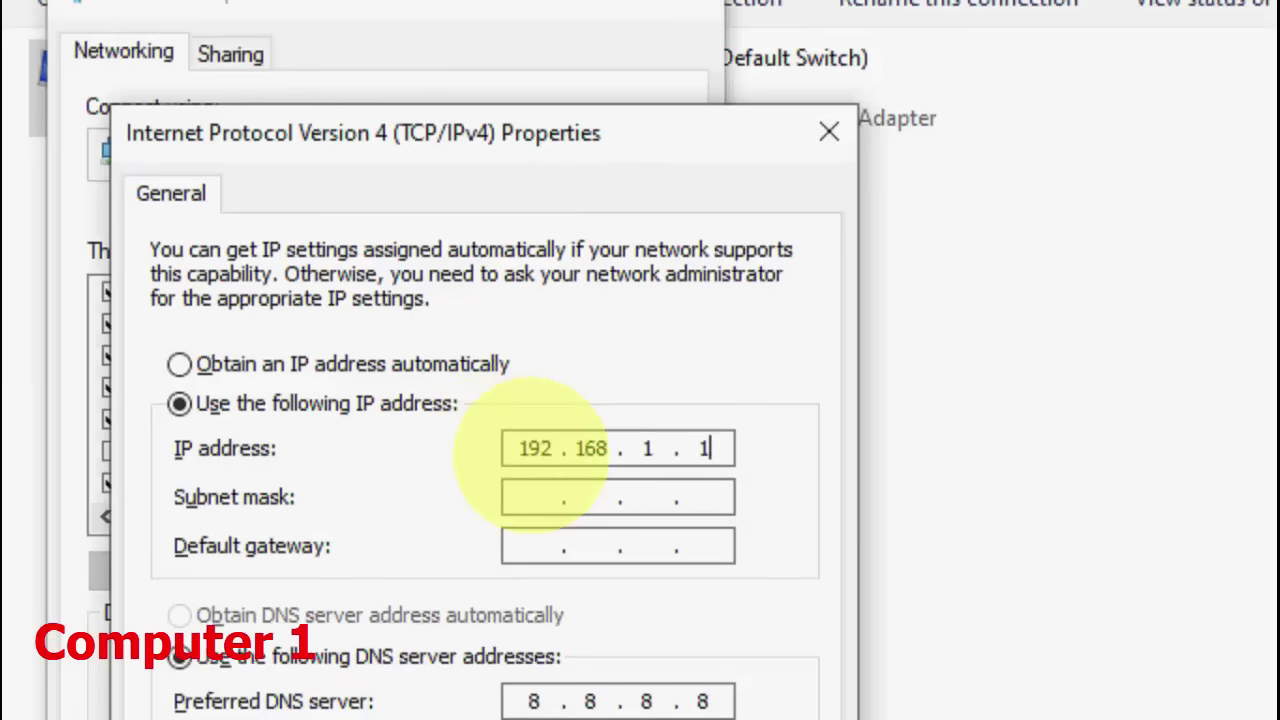
key("Tab")
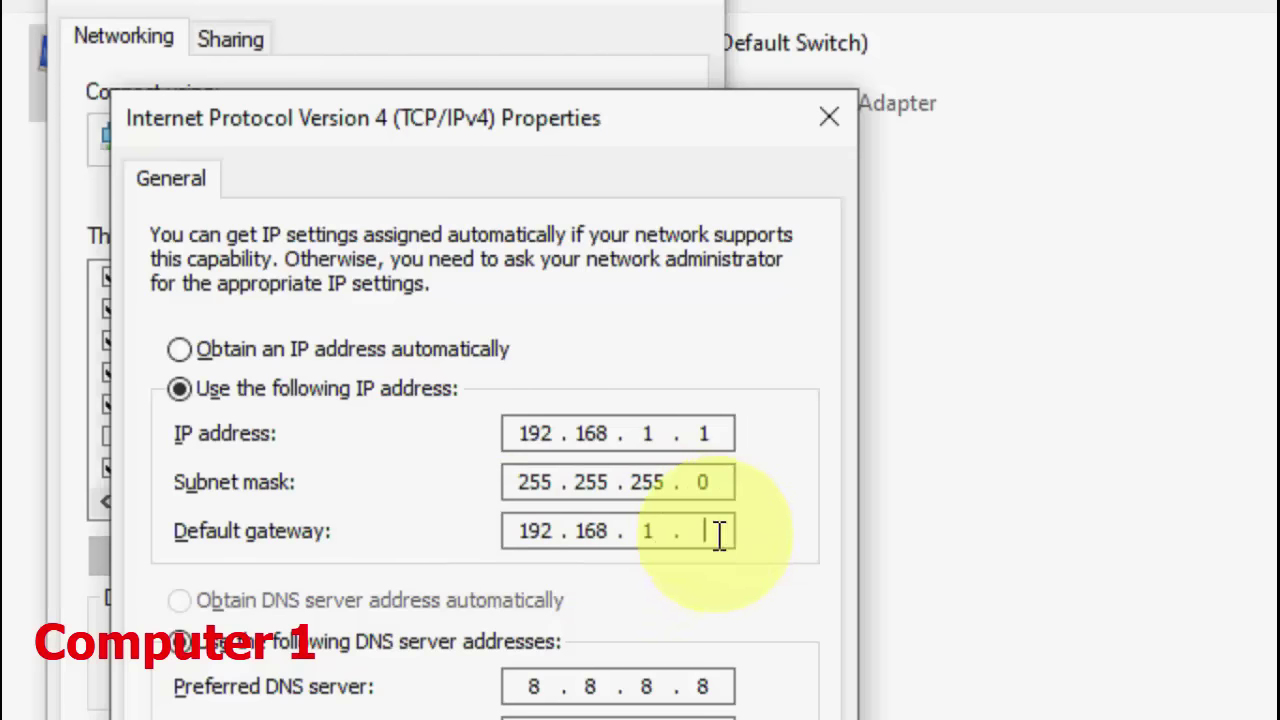
type("2")
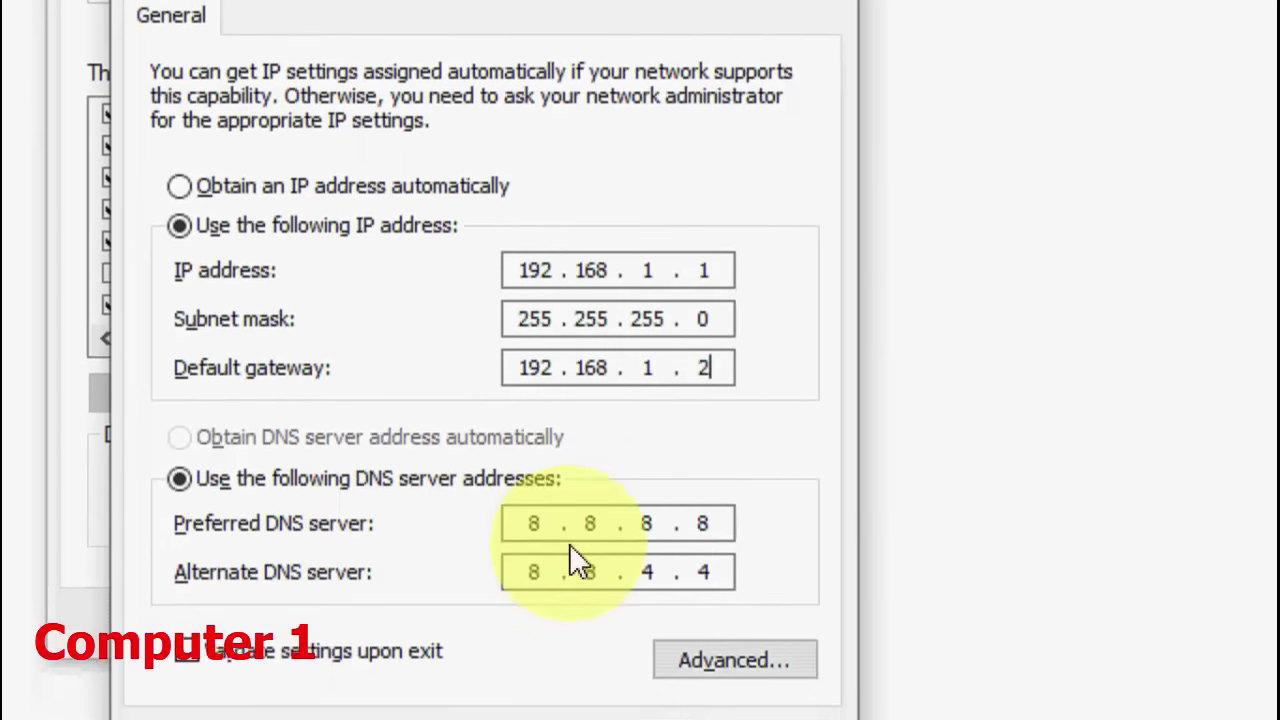
left_click(605, 682)
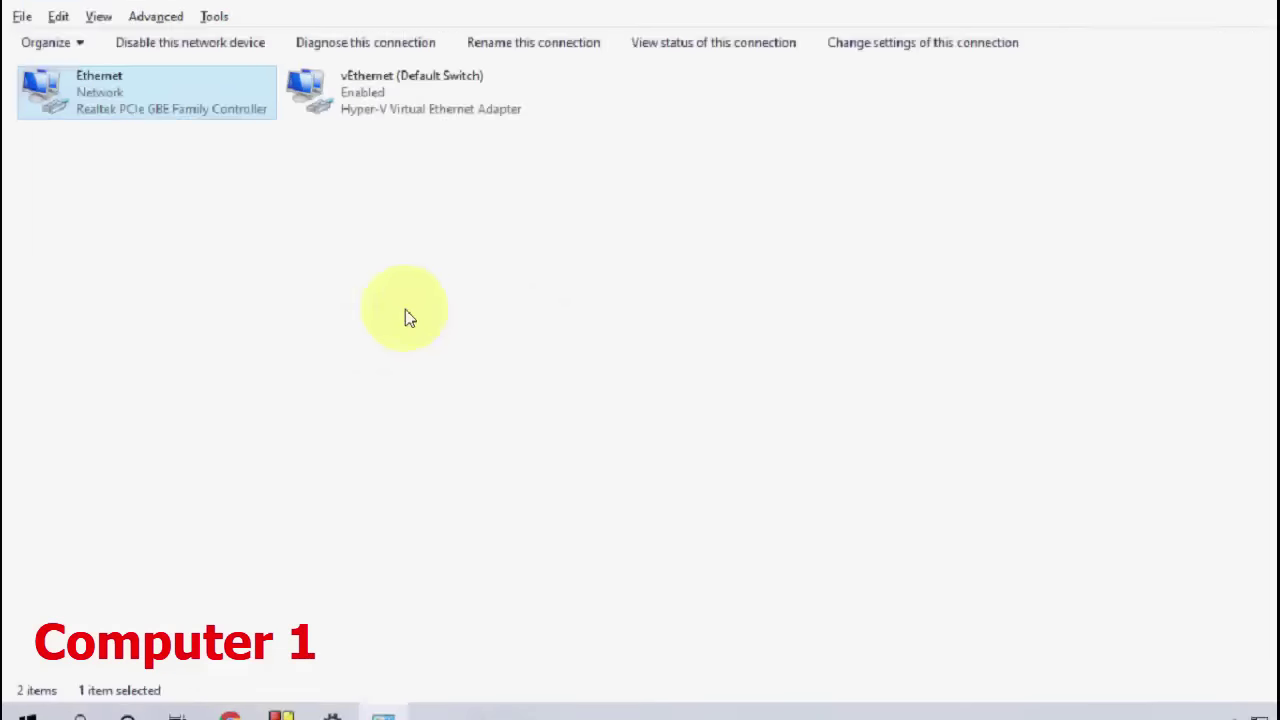
Close the Network Connections and network settings windows
key("alt")
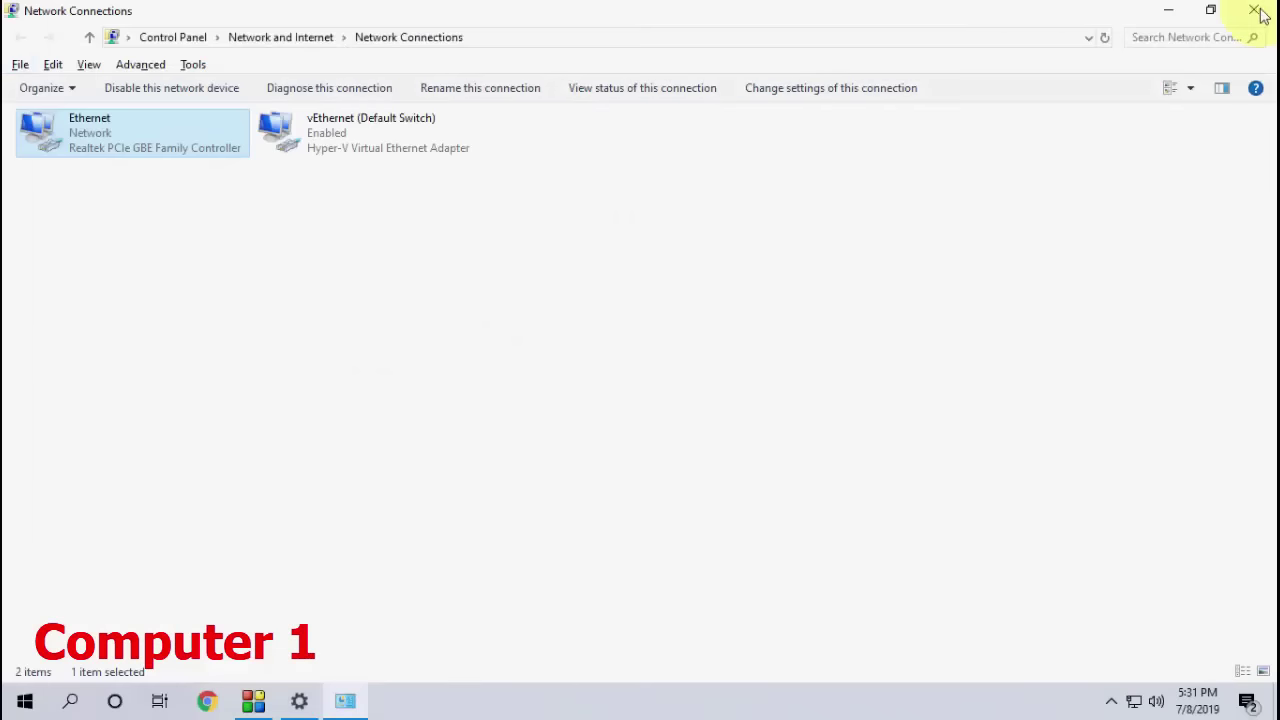
left_click(1253, 12)
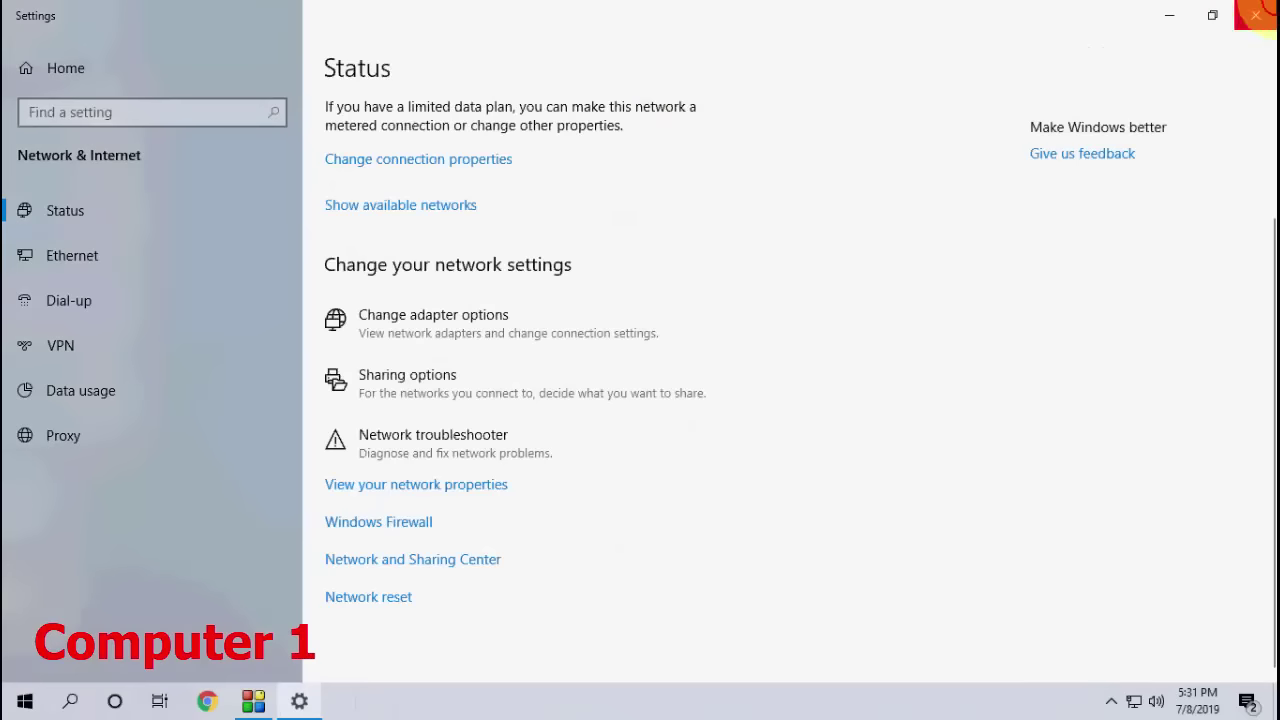
left_click(1255, 14)
right_click(577, 115)
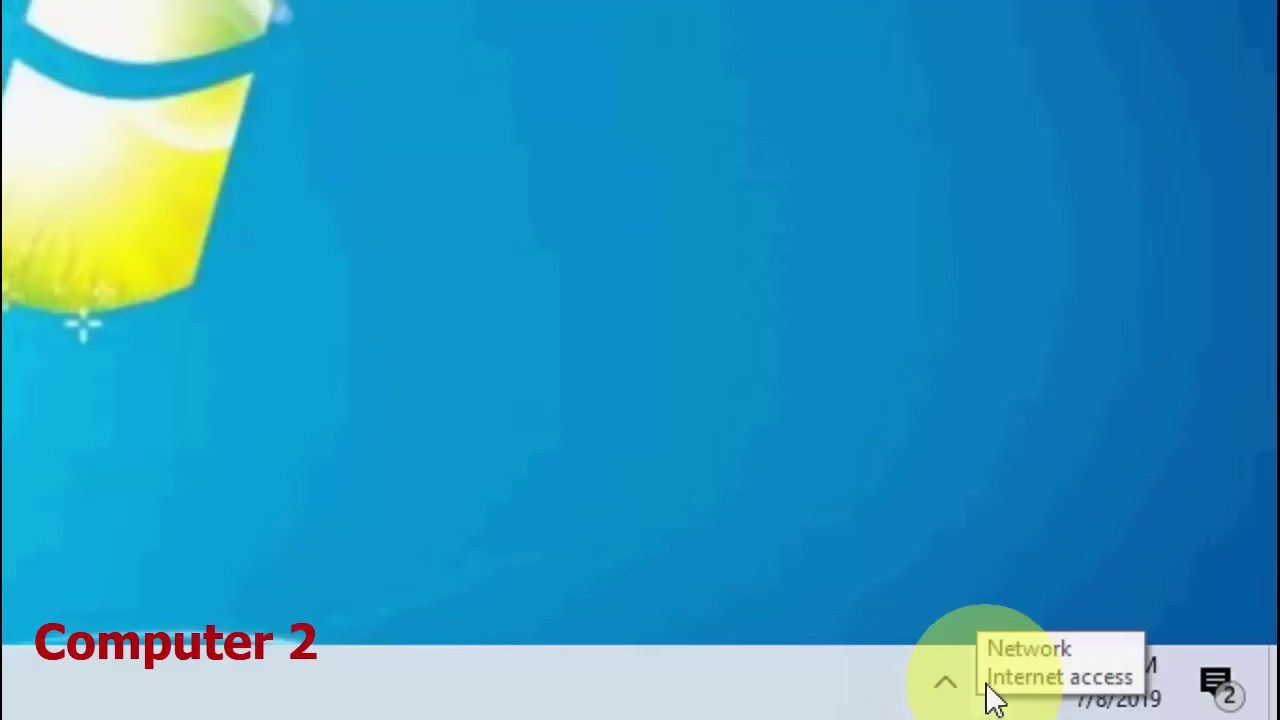
Open Computer 2's Advanced sharing settings and expand the All Networks profile
right_click(995, 700)
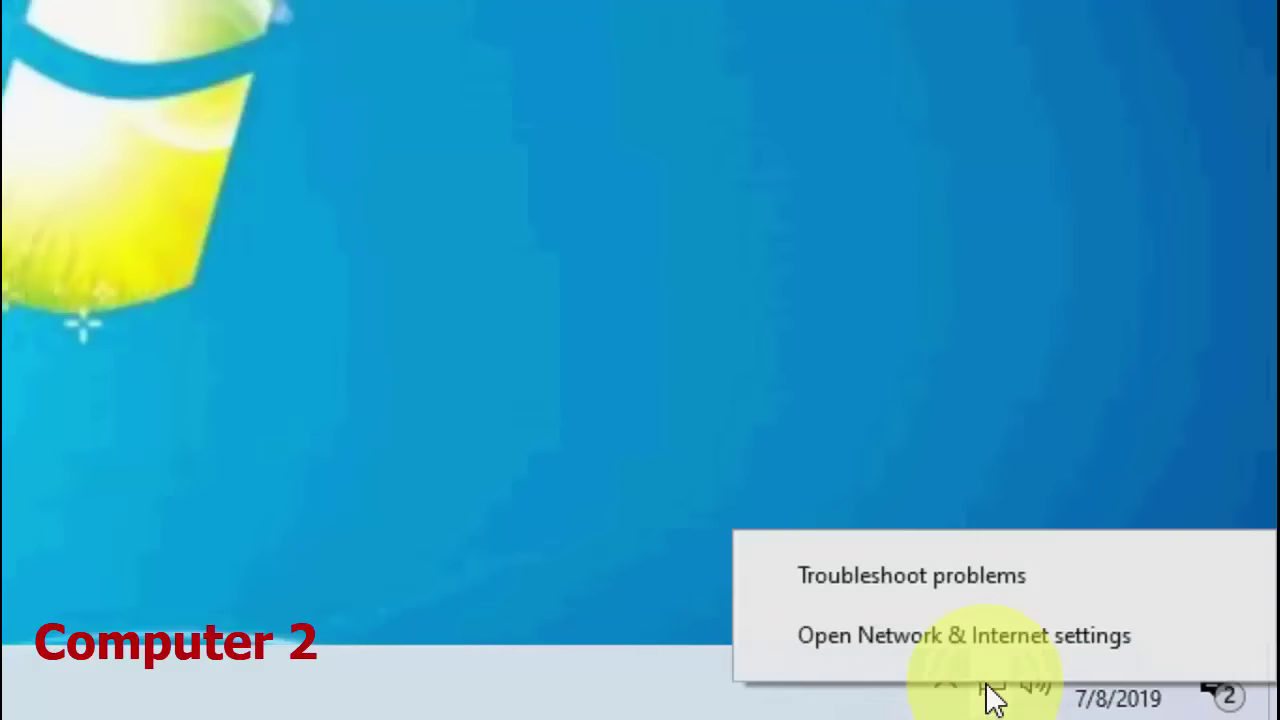
left_click(886, 657)
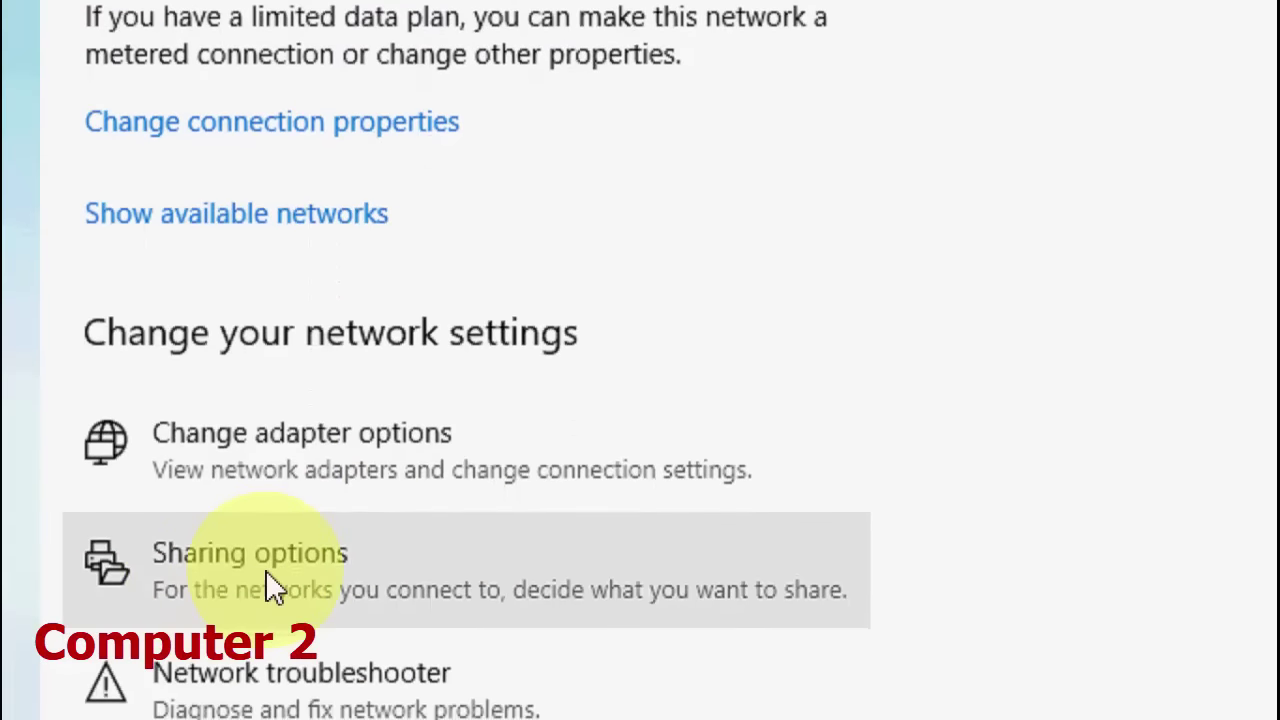
left_click(267, 541)
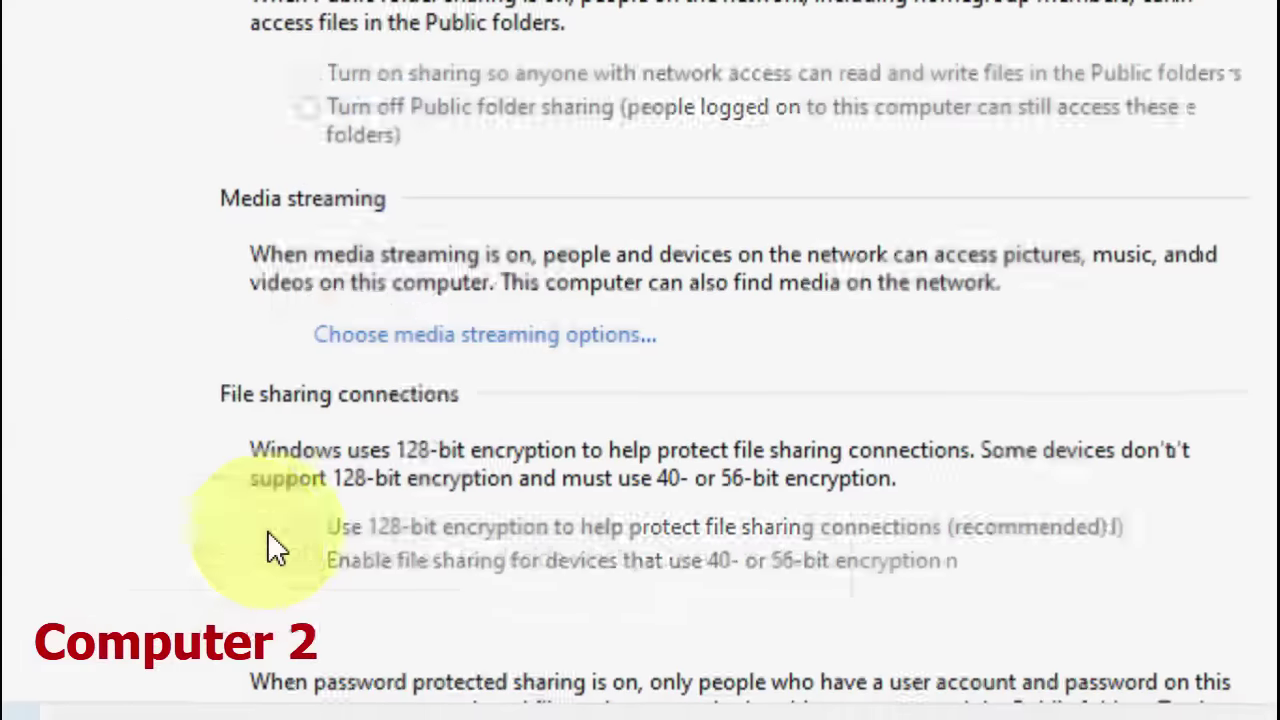
left_click(222, 72)
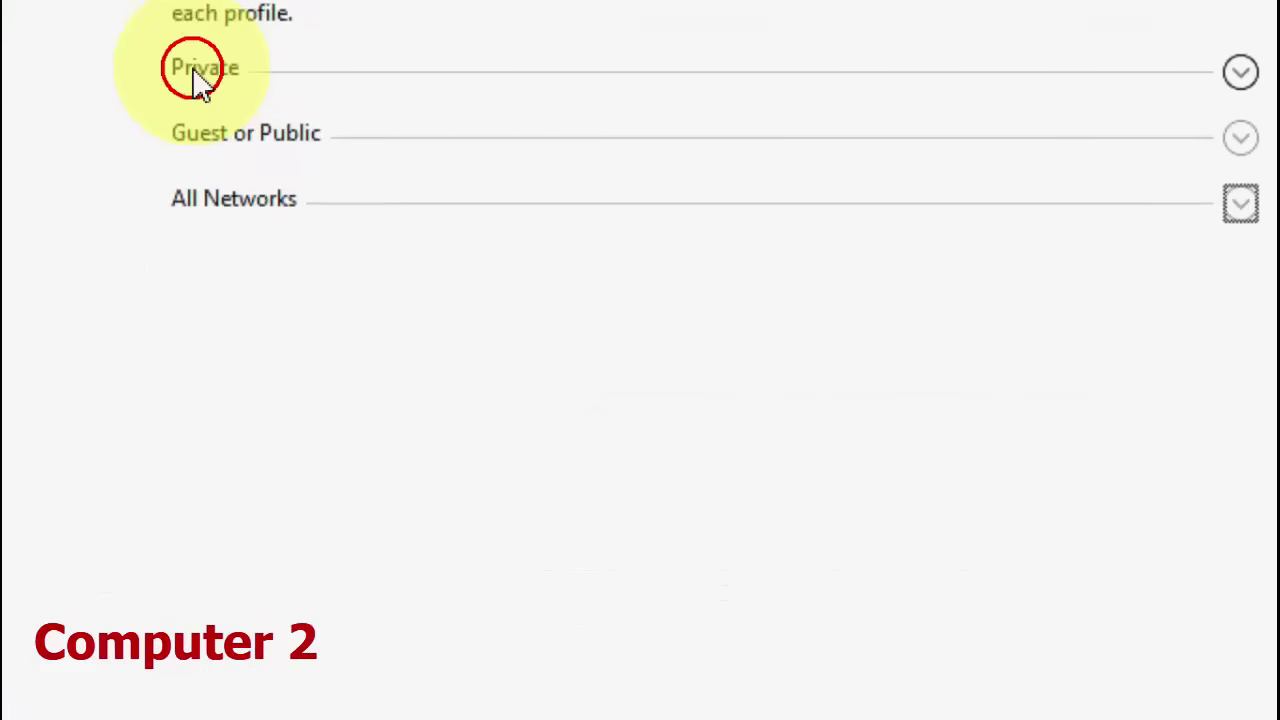
left_click(190, 72)
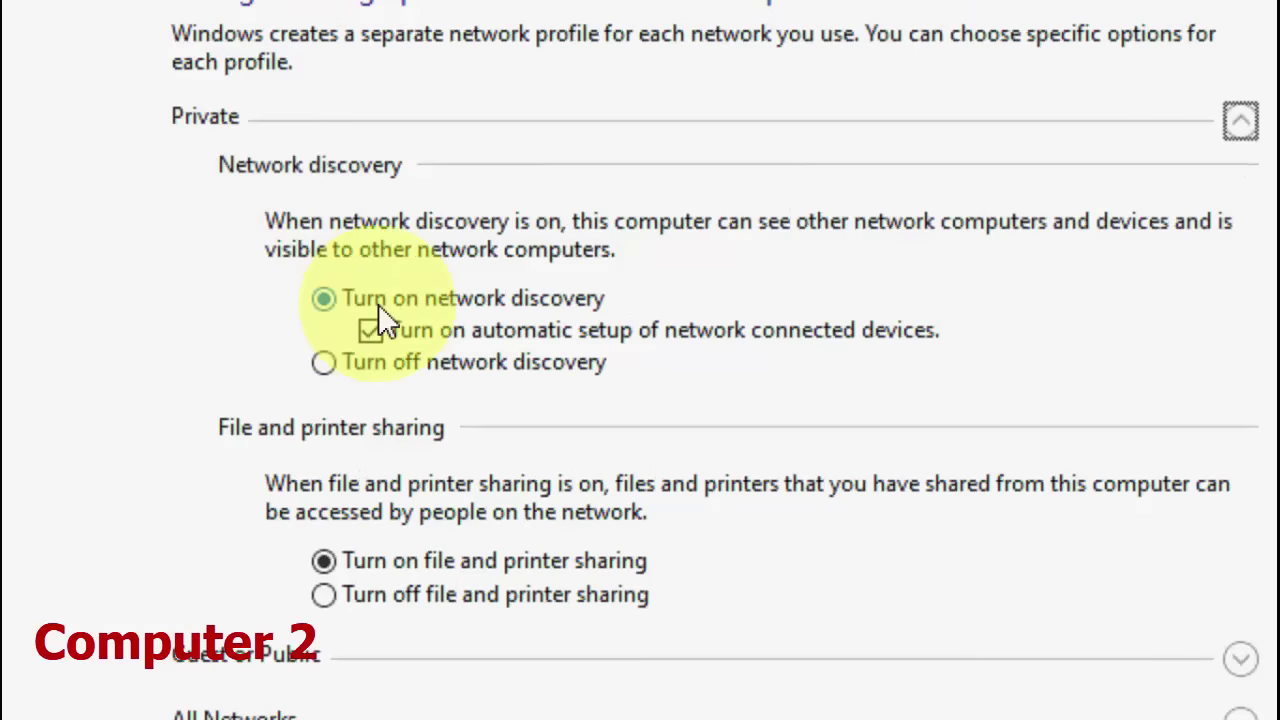
left_click(198, 124)
left_click(214, 222)
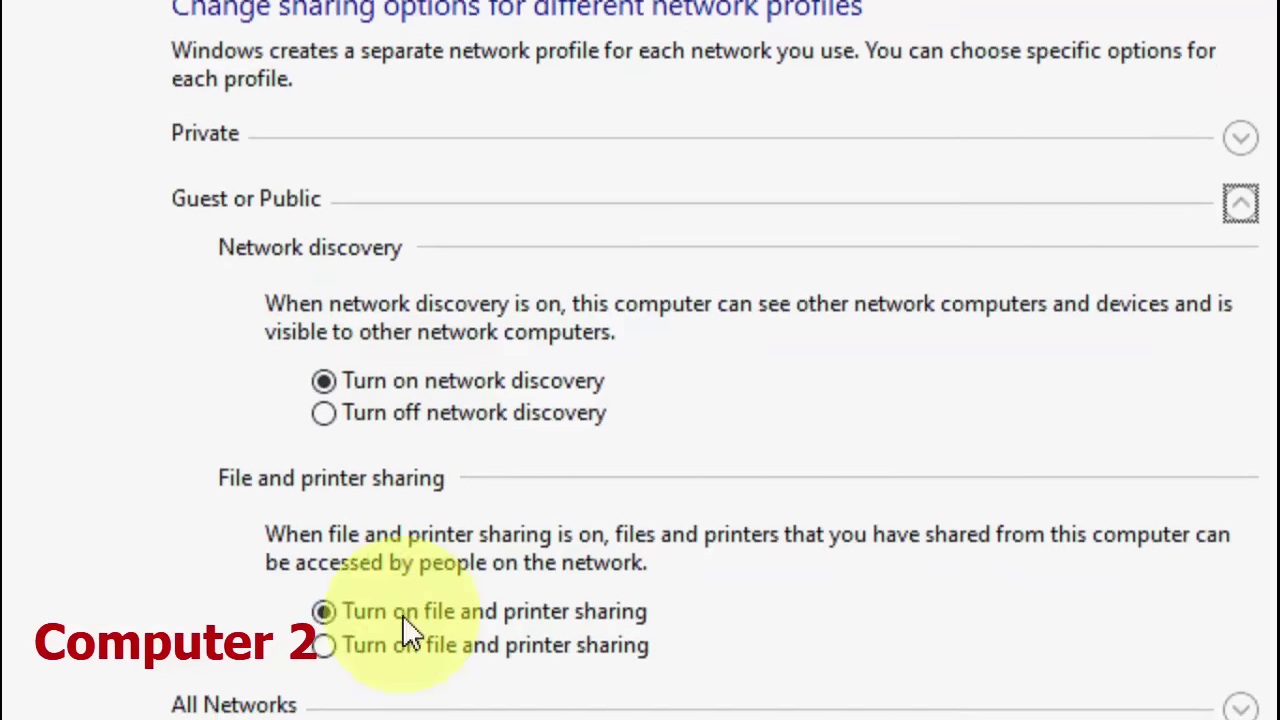
left_click(240, 222)
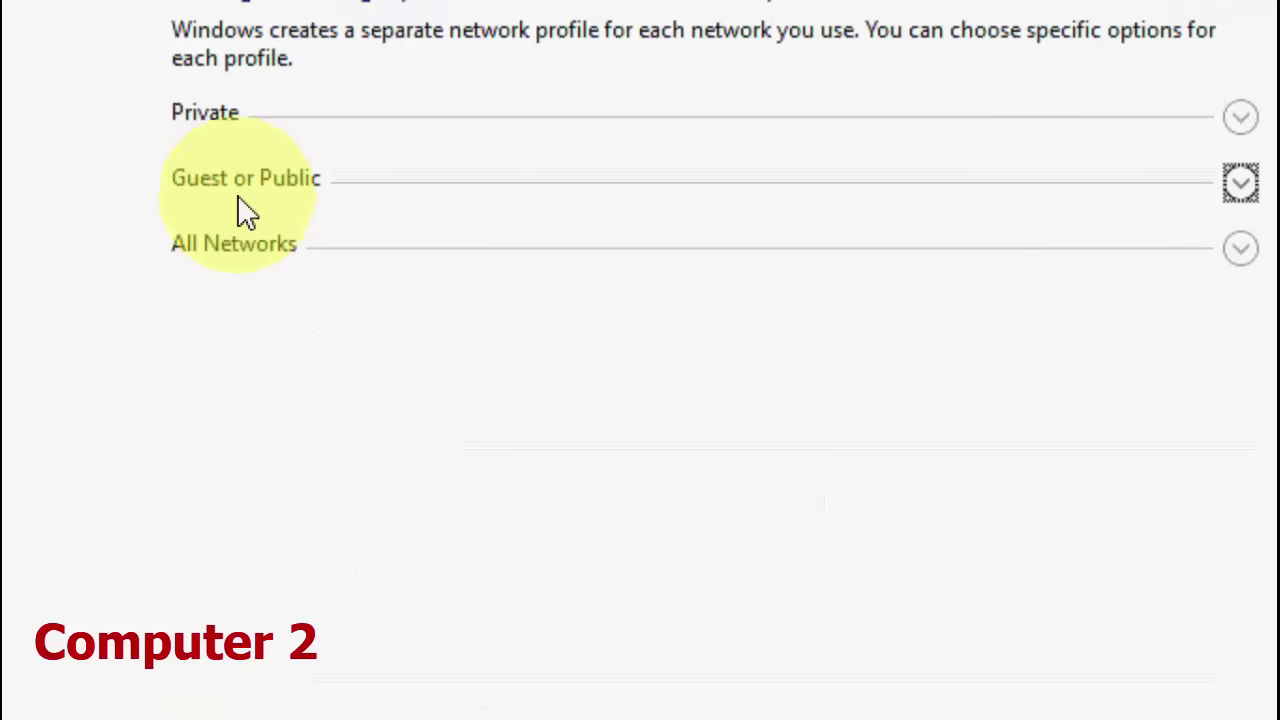
left_click(235, 246)
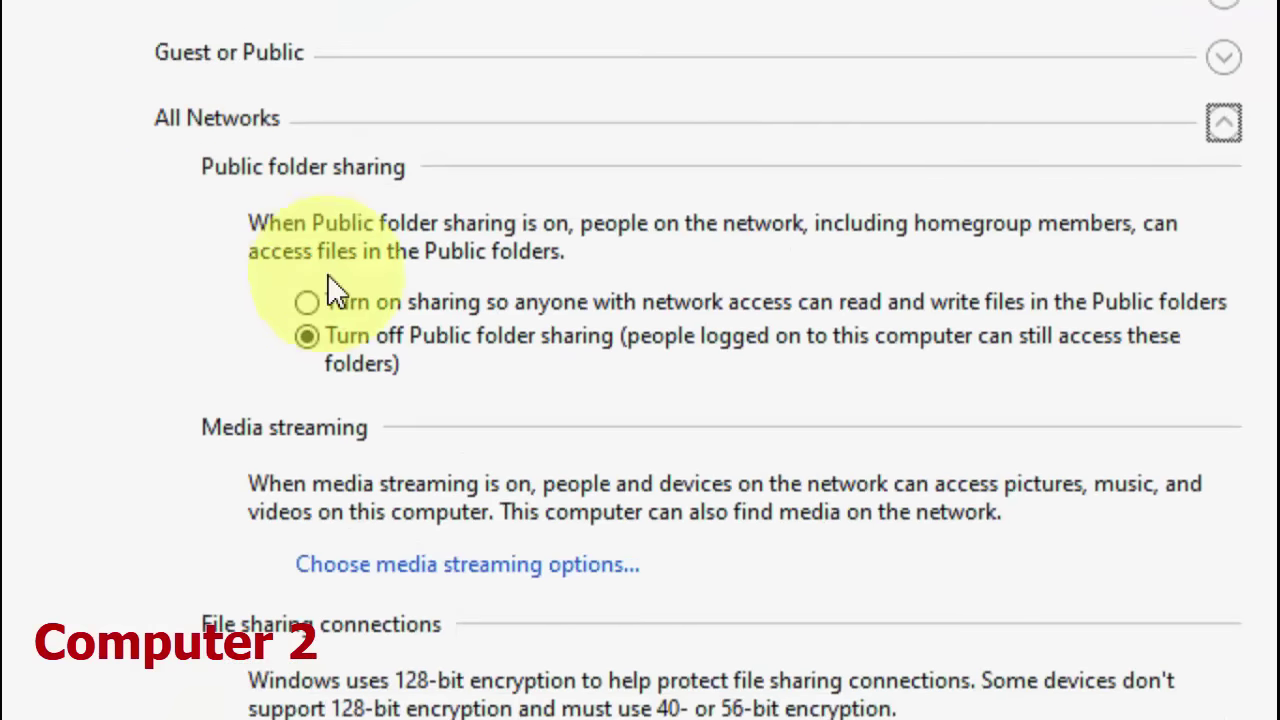
Turn on Public folder sharing, keep 128-bit encryption, turn off password protection, and save
left_click(334, 291)
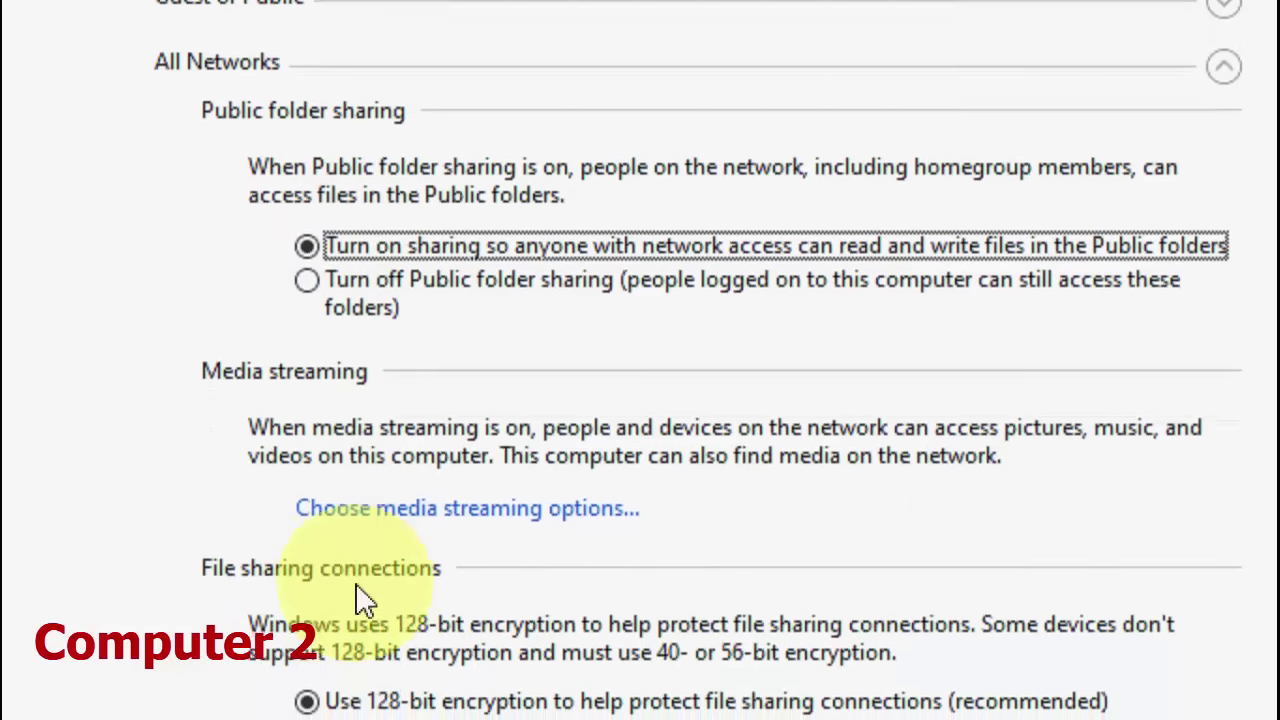
left_click(357, 577)
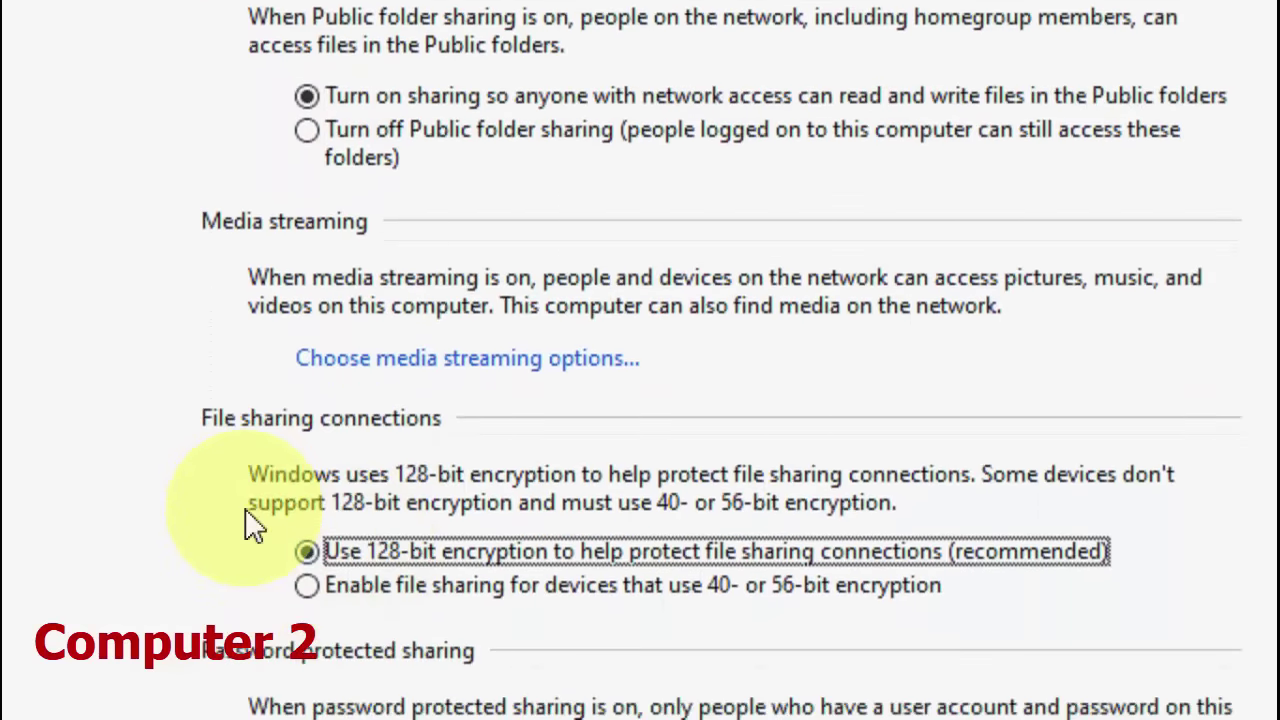
left_click(400, 700)
left_click(930, 675)
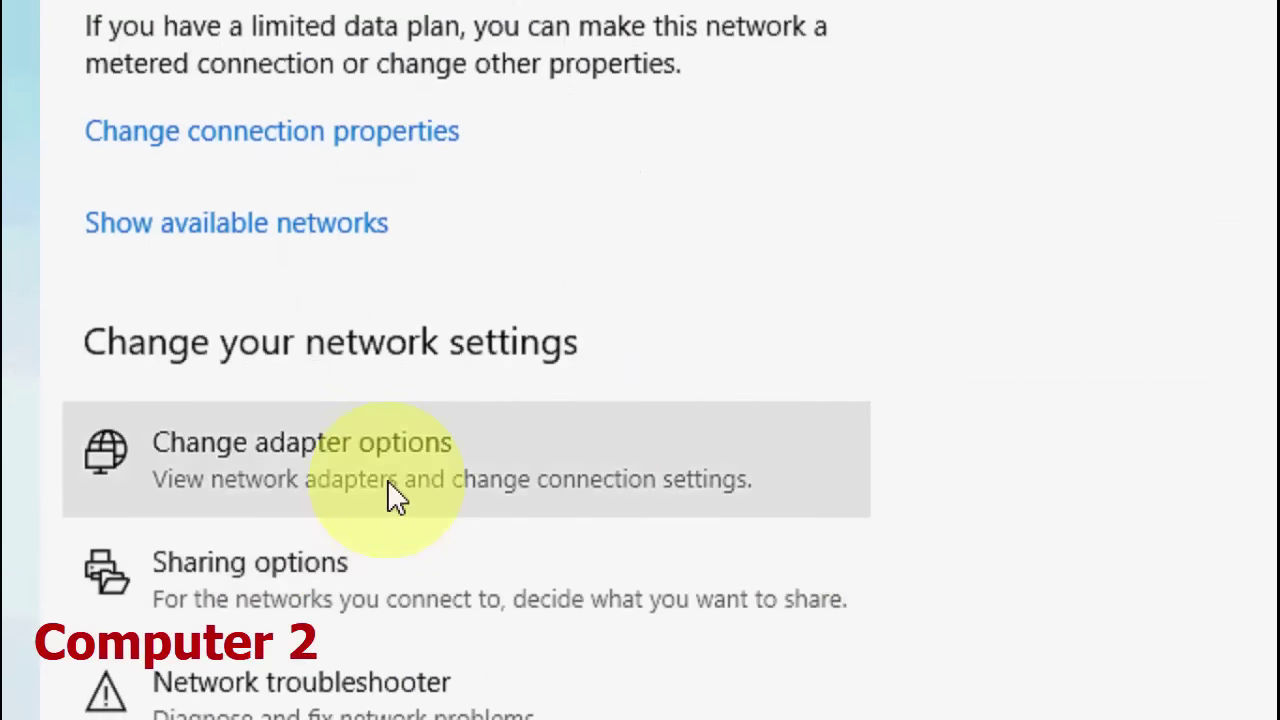
Open the Ethernet adapter's Internet Protocol Version 4 (TCP/IPv4) properties
left_click(395, 495)
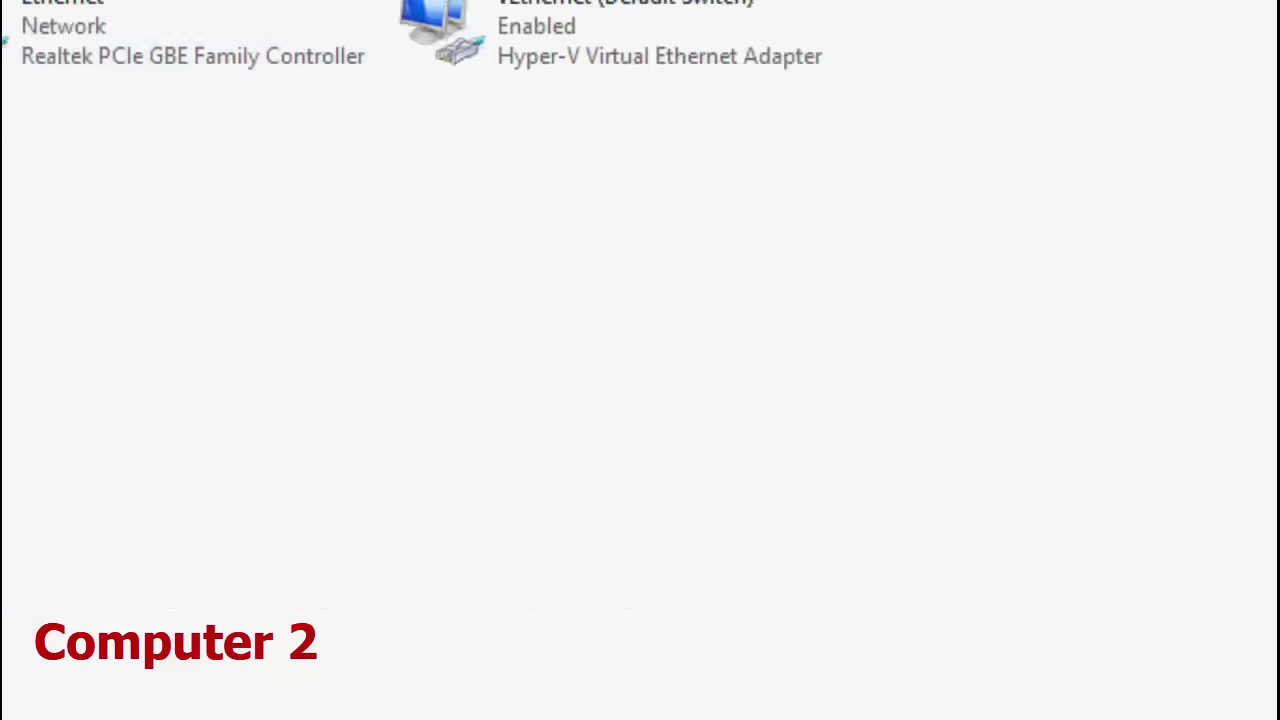
right_click(110, 152)
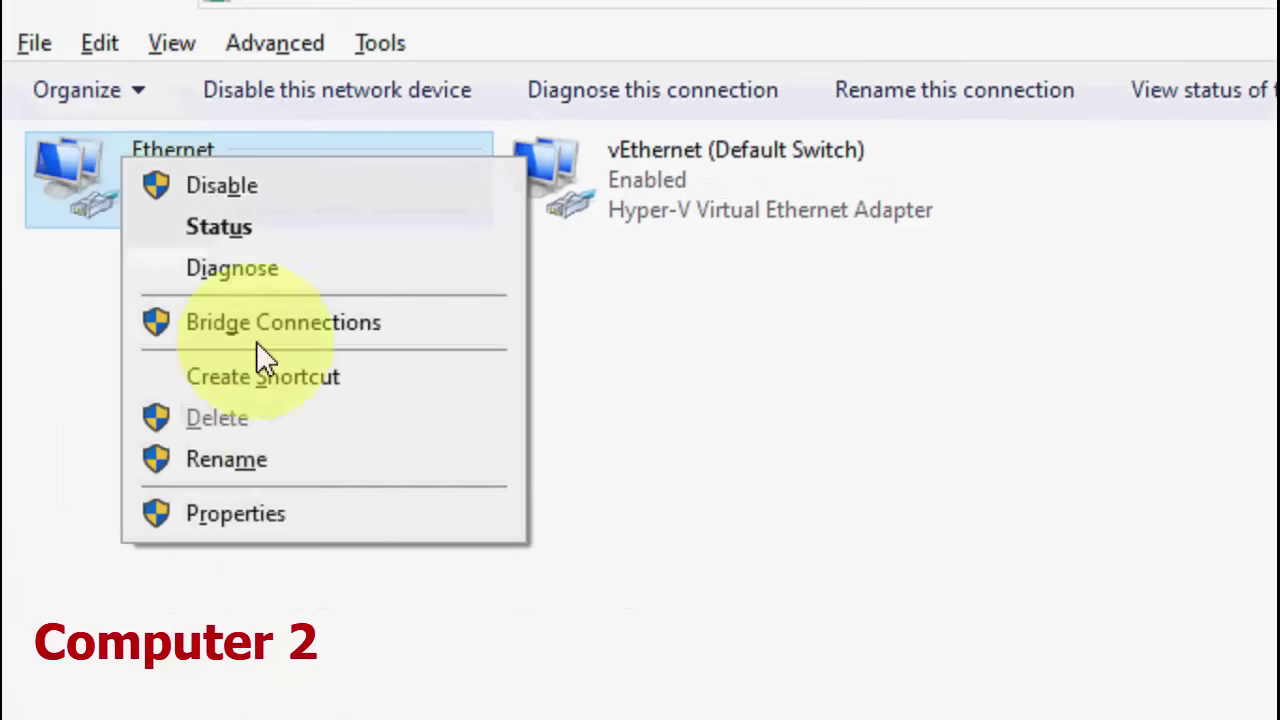
left_click(331, 522)
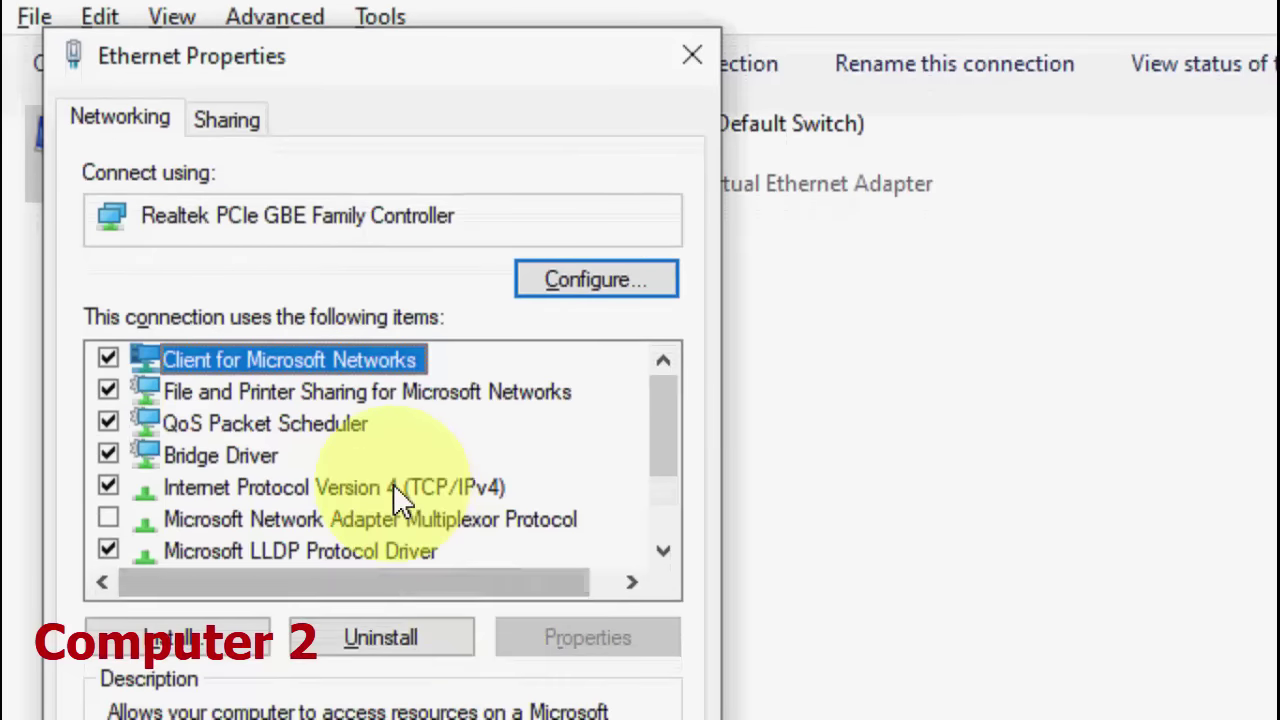
left_click(391, 498)
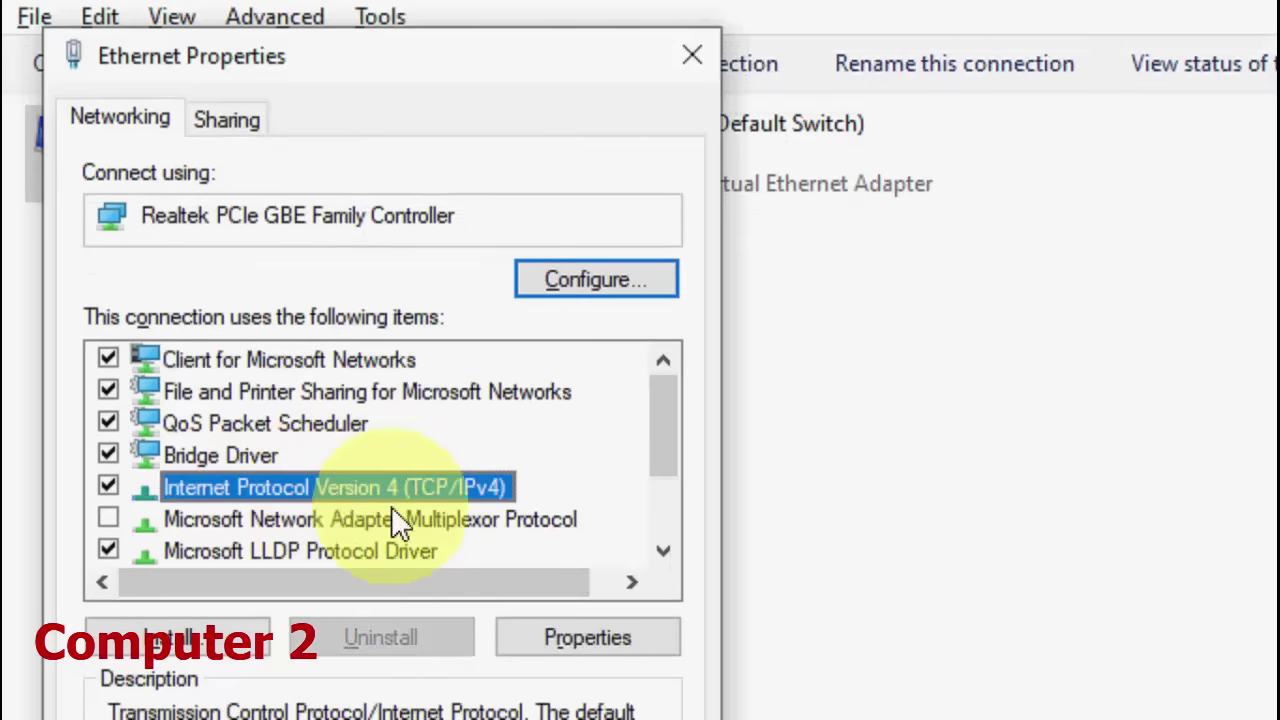
left_click(590, 642)
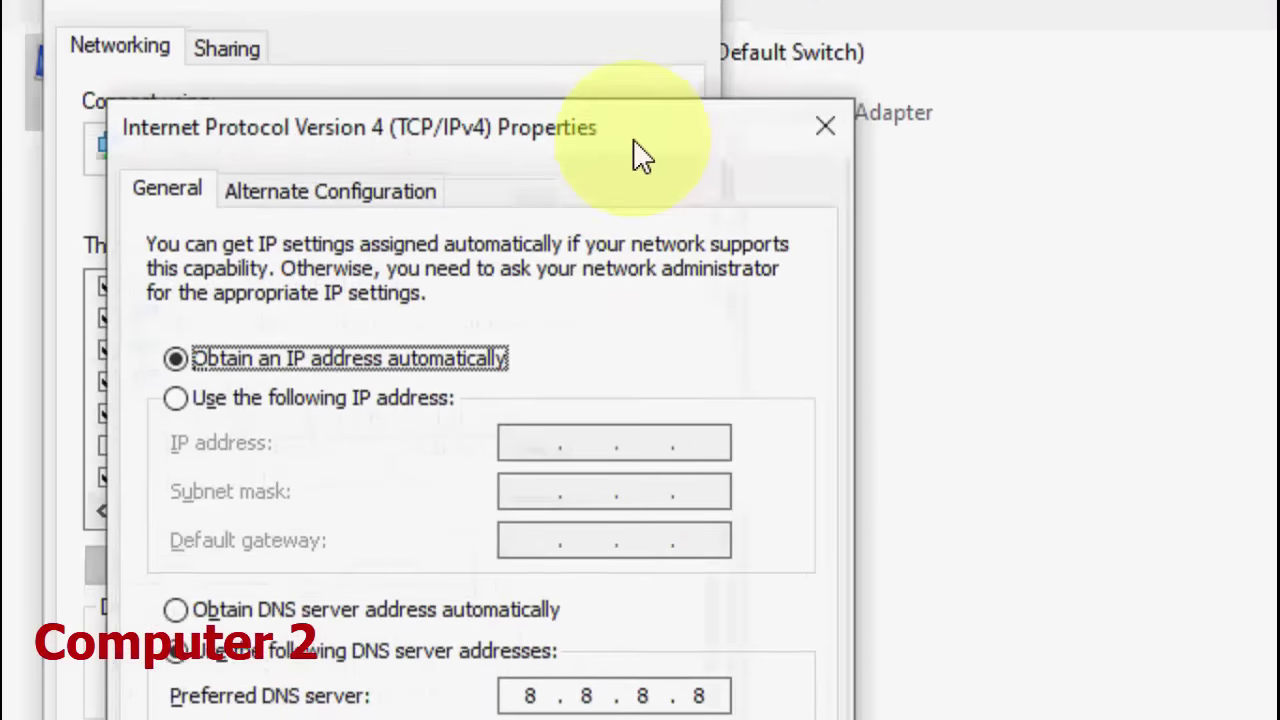
Set static IP 192.168.1.2, mask 255.255.255.0, gateway 192.168.1.1, and confirm
left_click(400, 394)
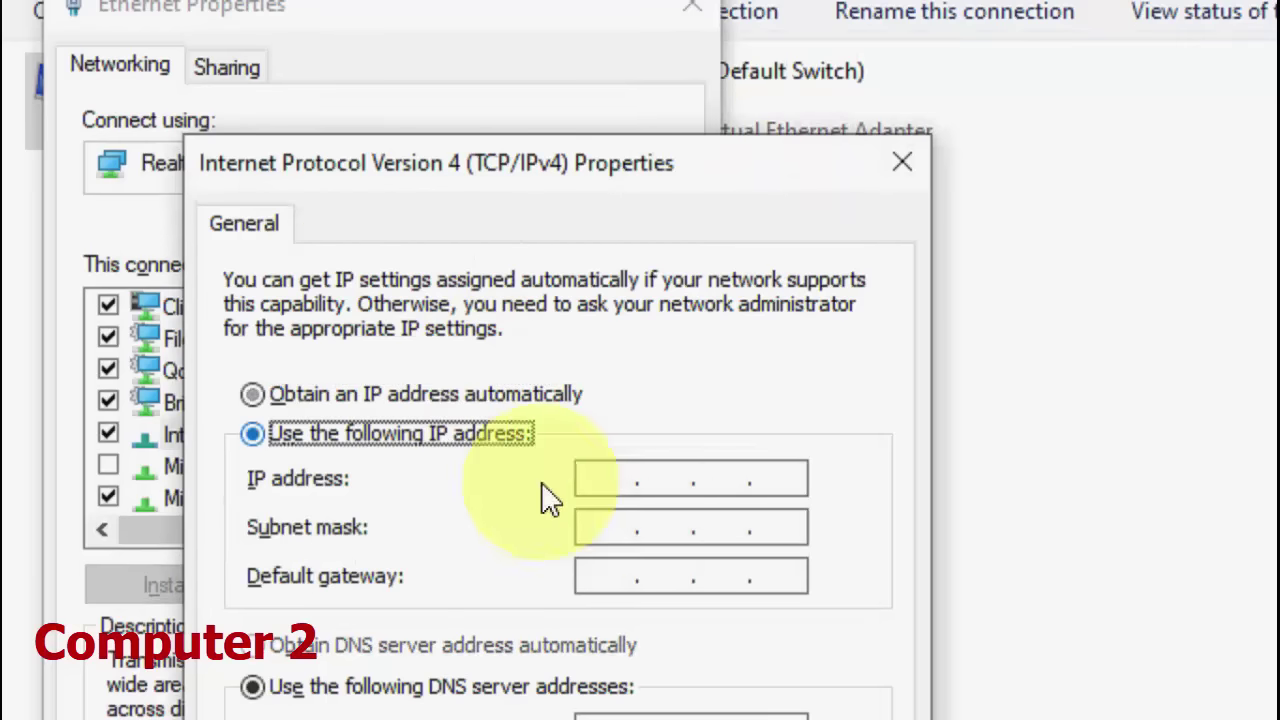
left_click(617, 485)
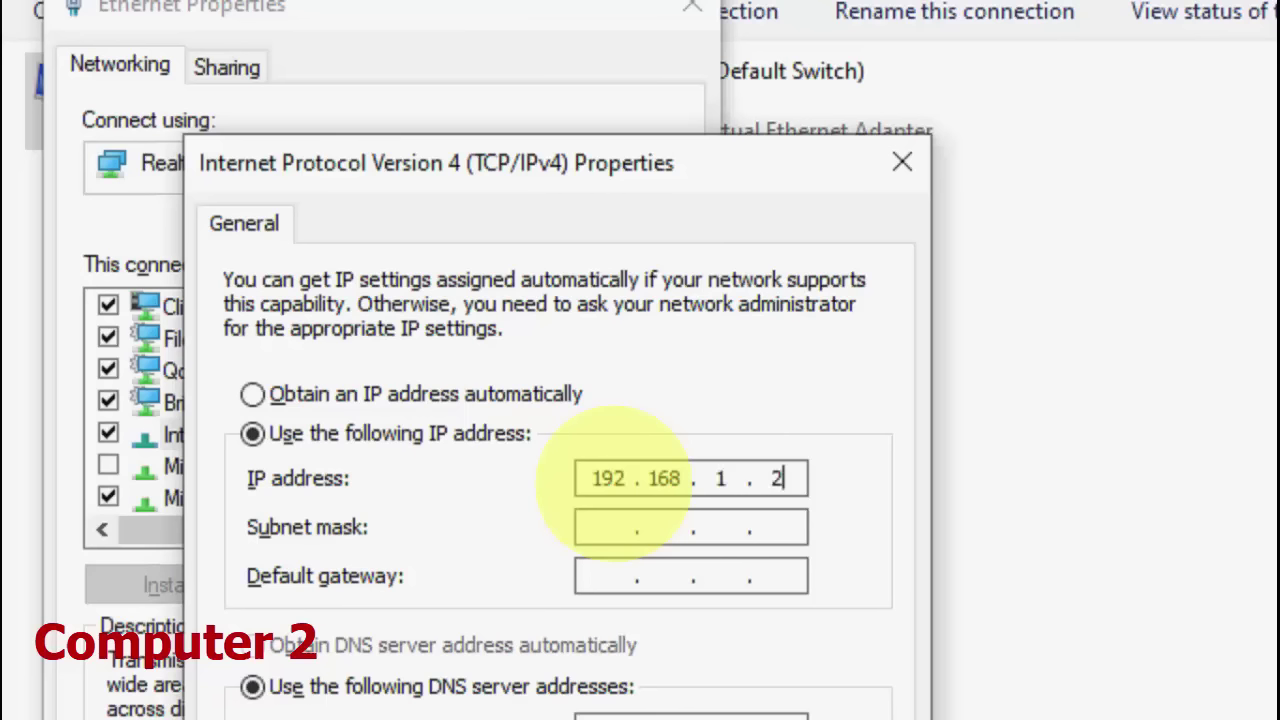
key("Tab")
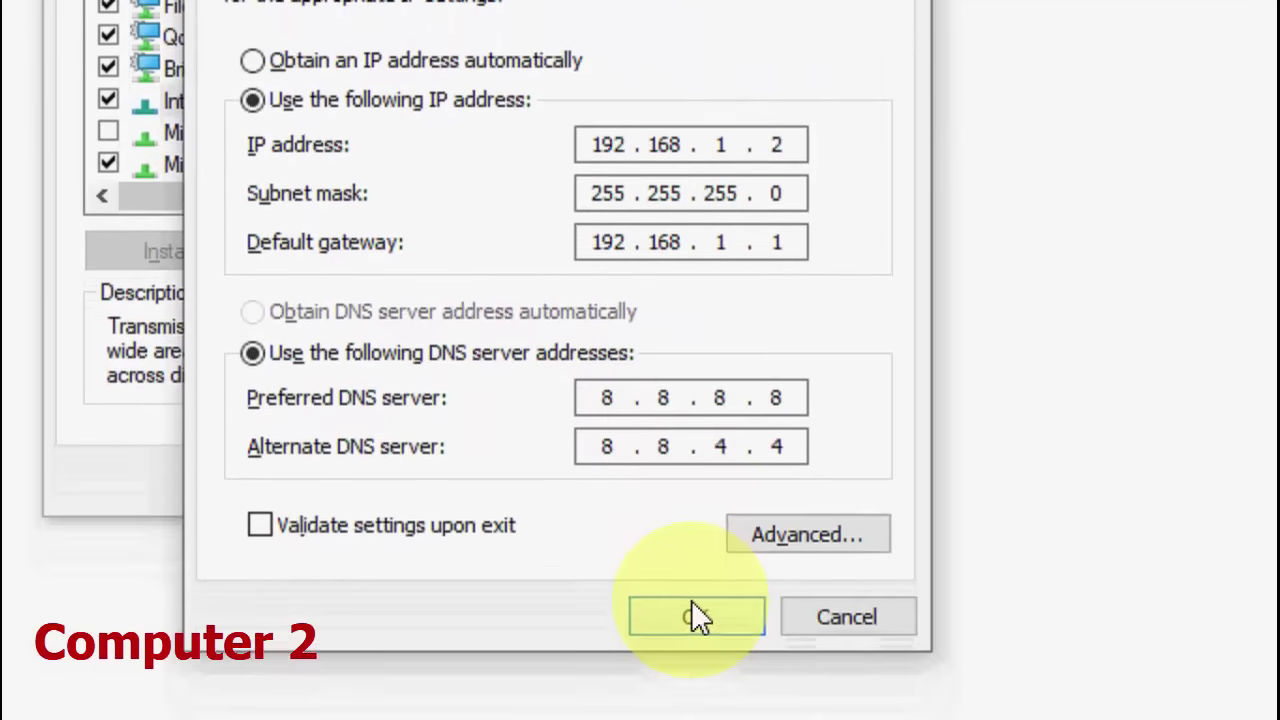
left_click(697, 617)
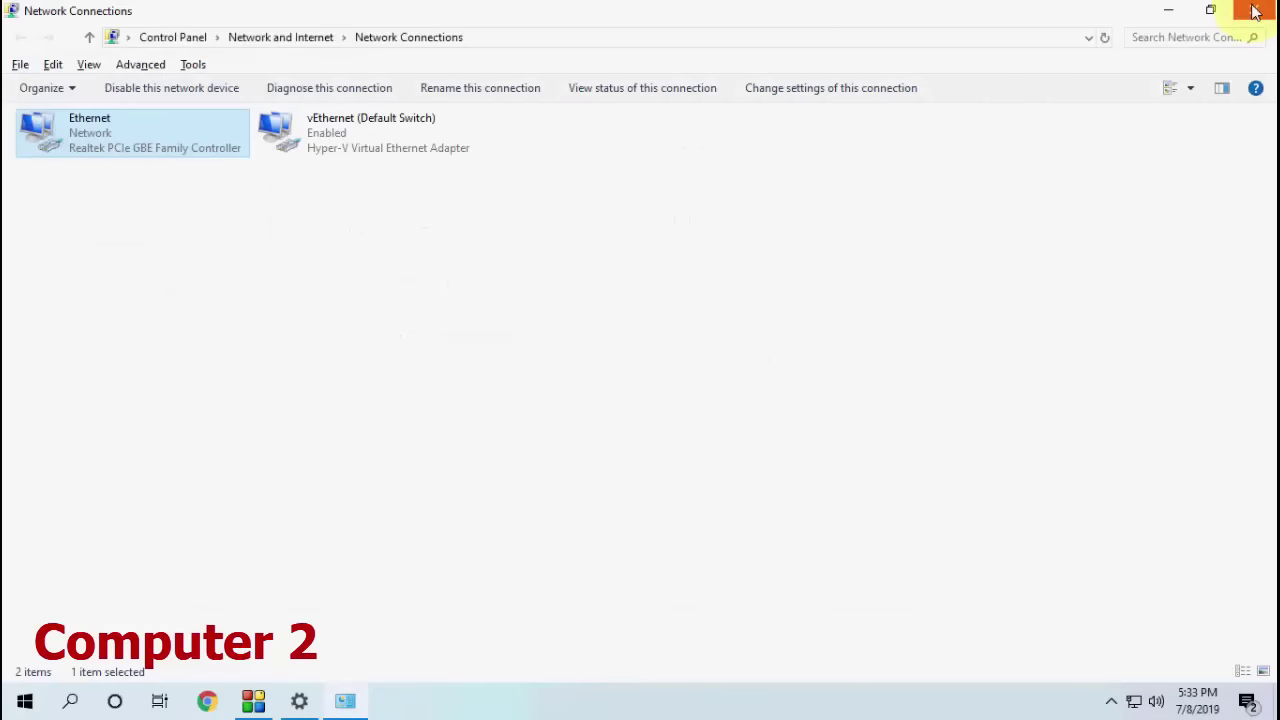
Close the network windows and refresh the desktop
left_click(1255, 10)
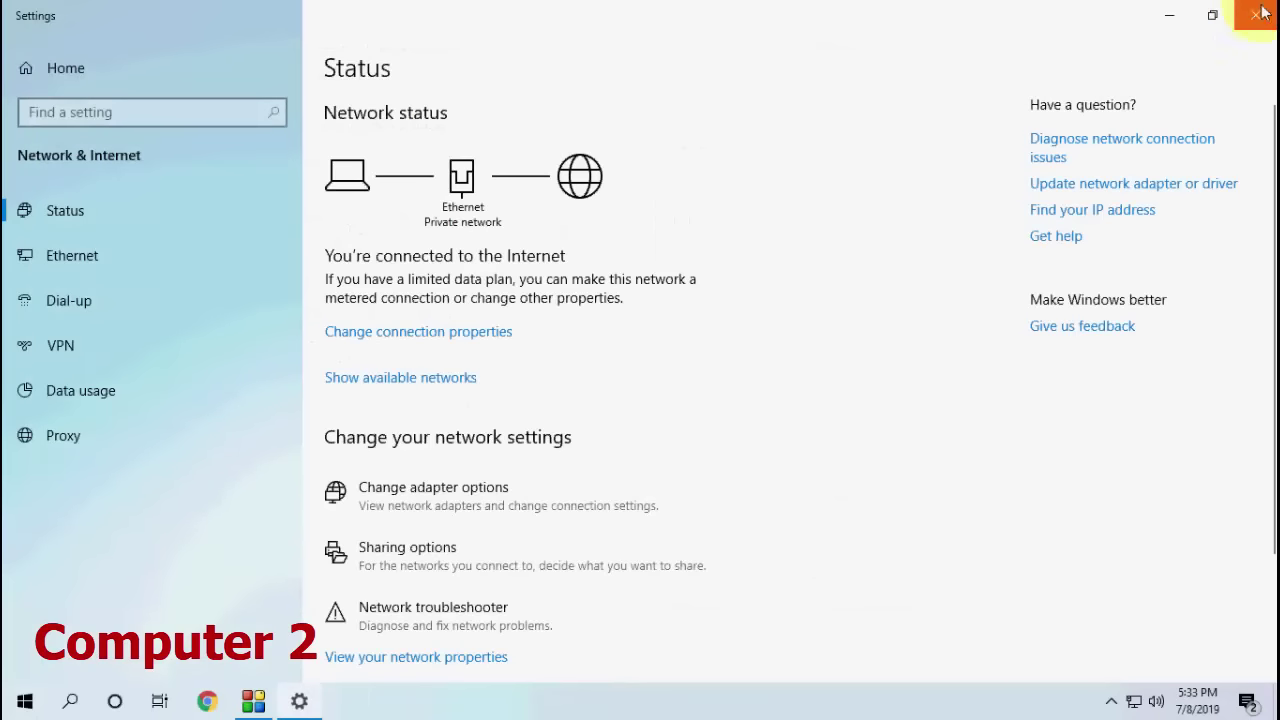
left_click(1255, 14)
right_click(824, 86)
left_click(866, 137)
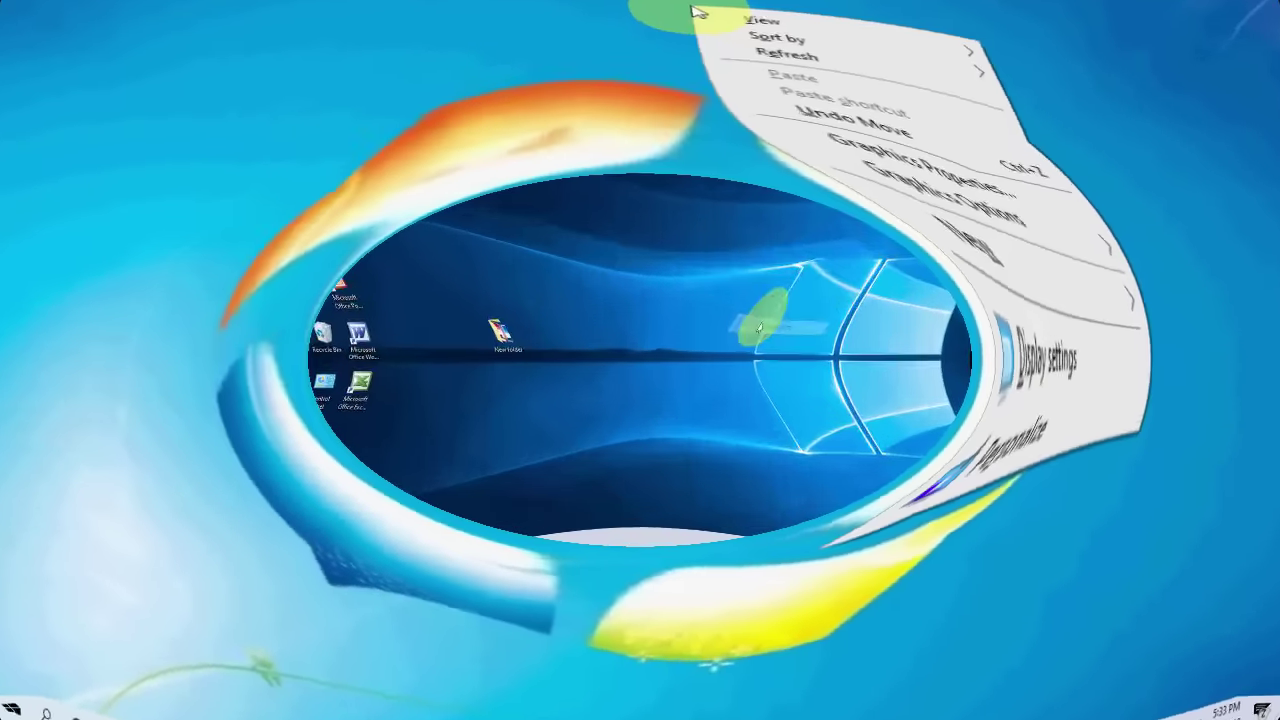
right_click(758, 158)
left_click(798, 212)
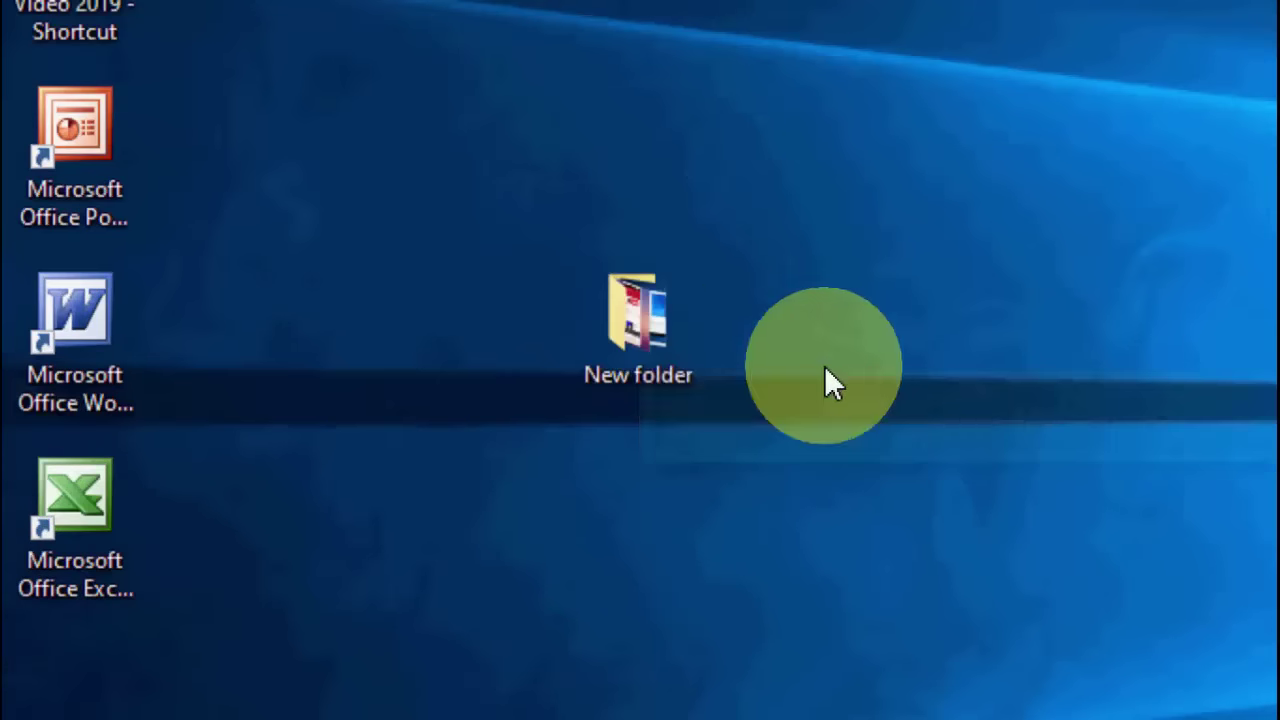
Share the desktop's New folder with Everyone at Read/Write permission
right_click(662, 326)
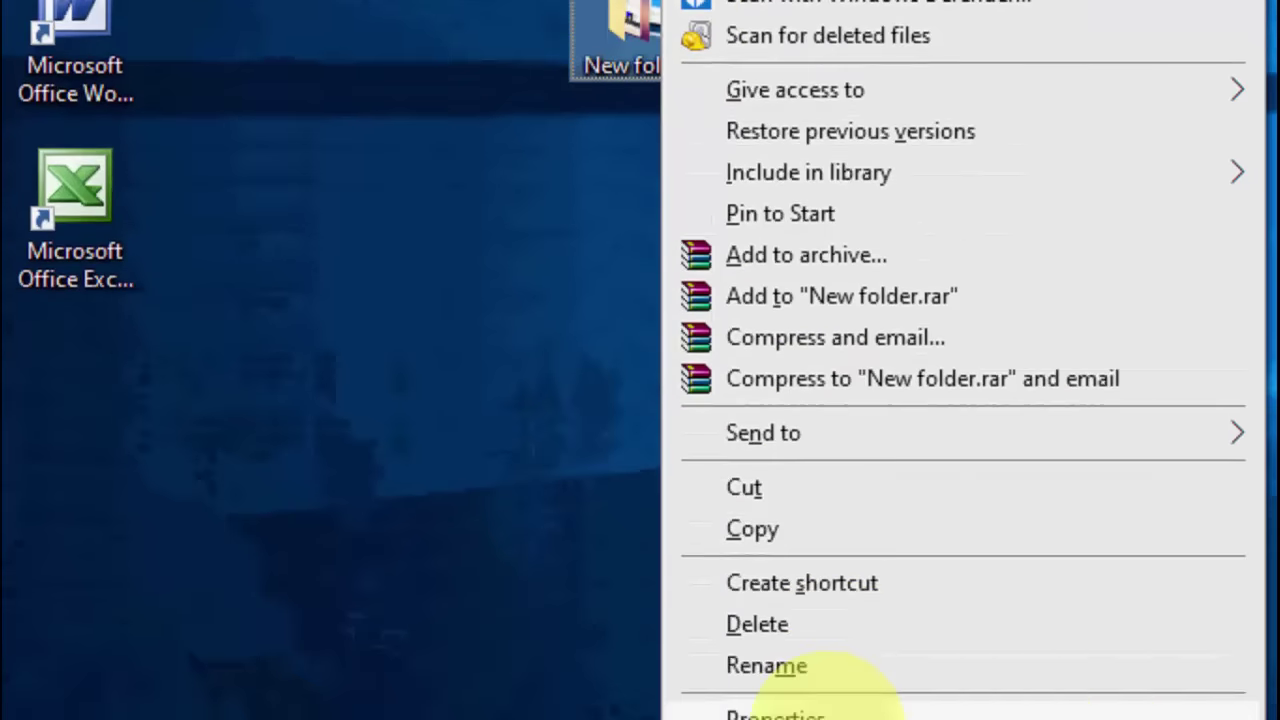
left_click(828, 680)
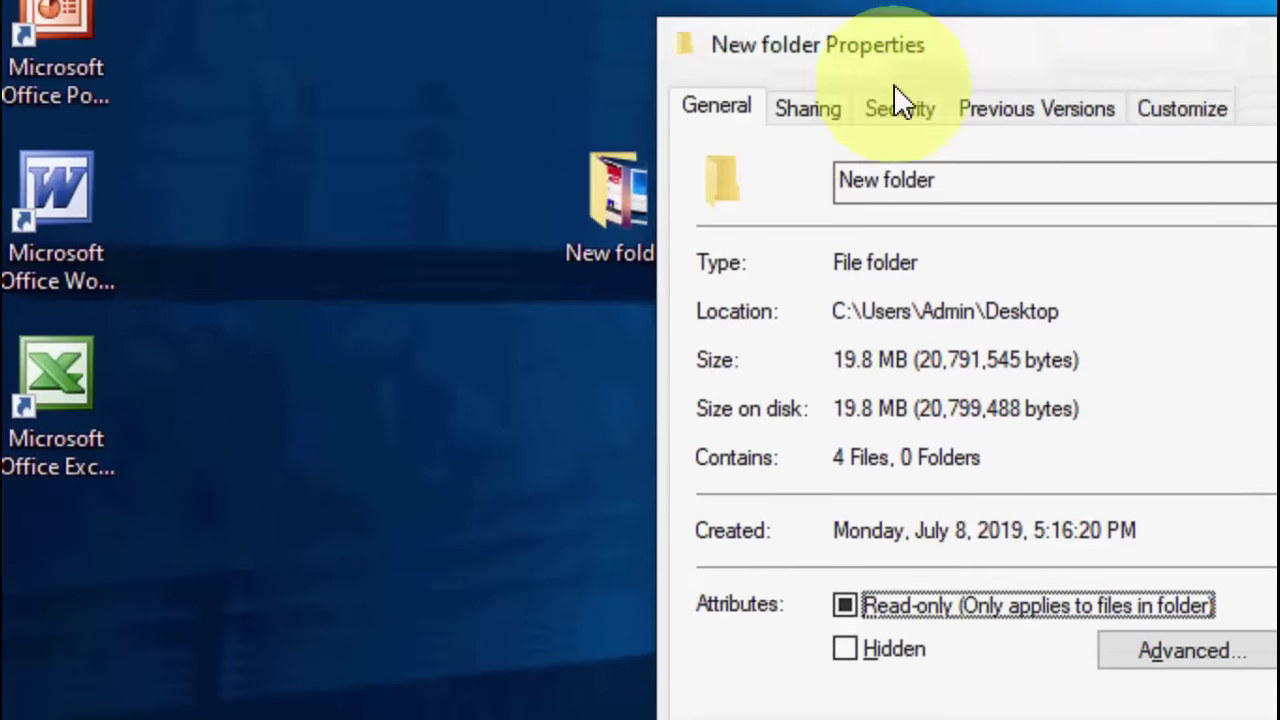
left_click(822, 145)
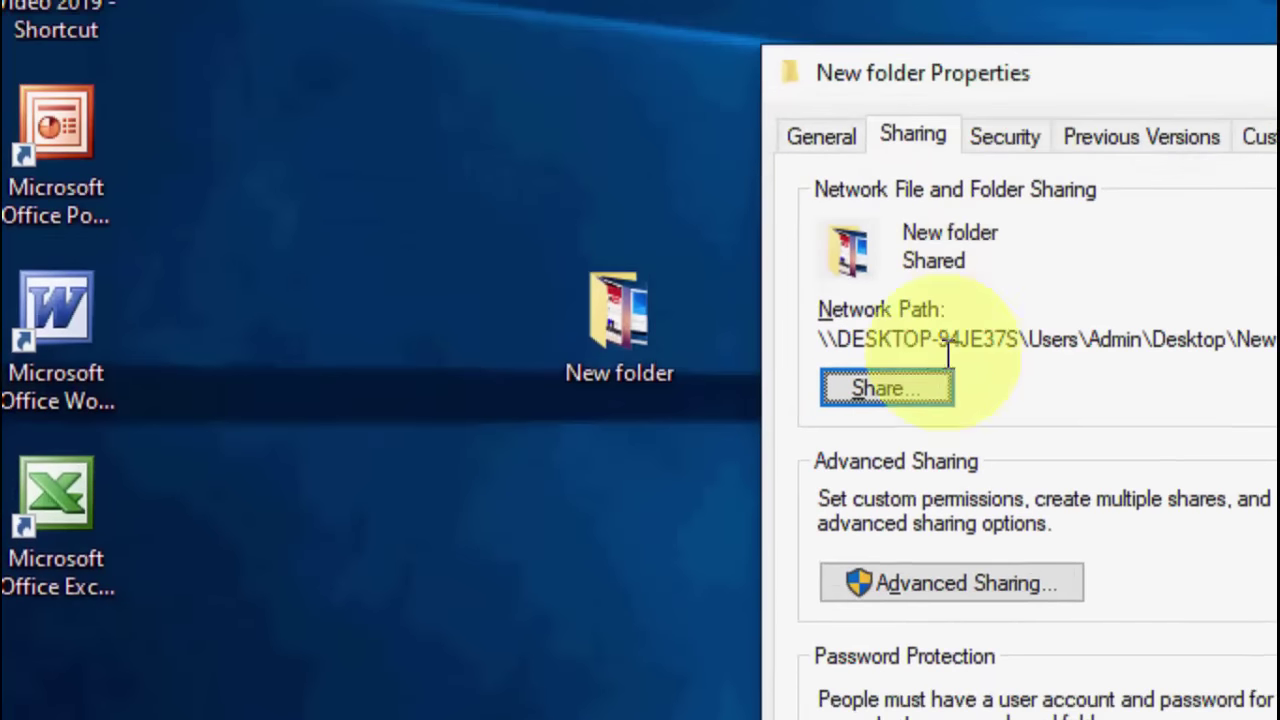
left_click(918, 405)
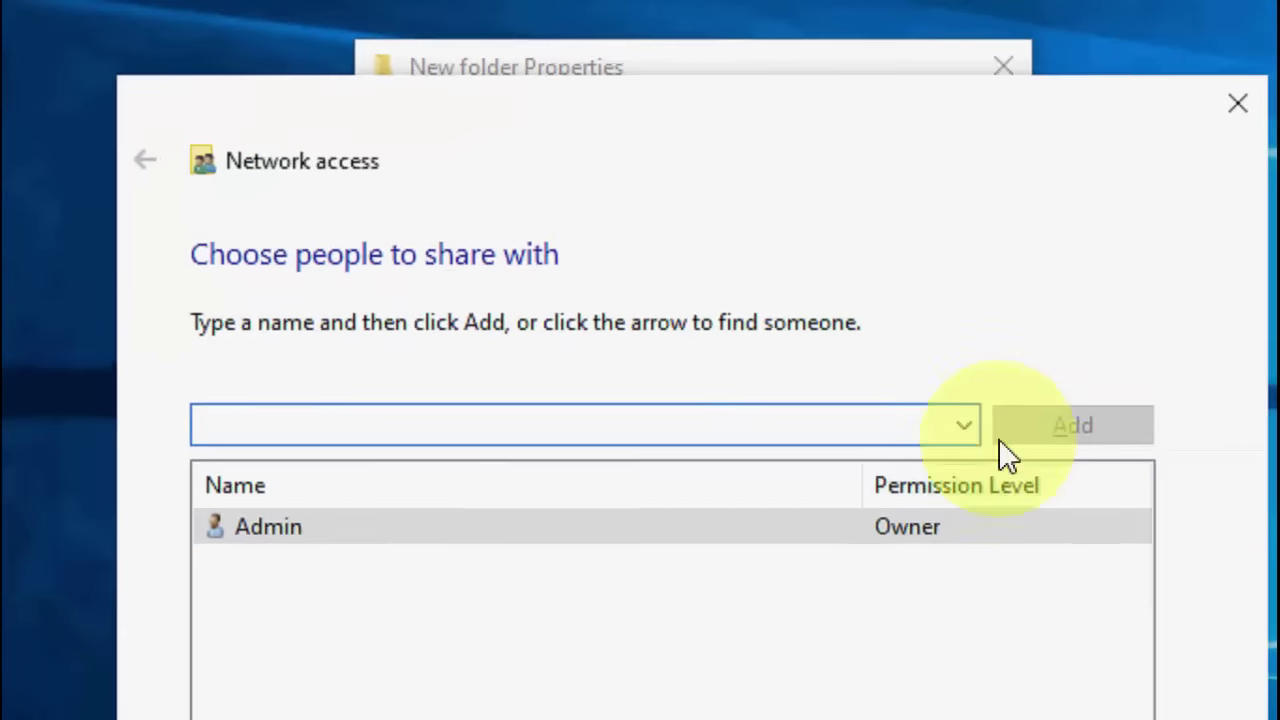
left_click(963, 426)
left_click(695, 486)
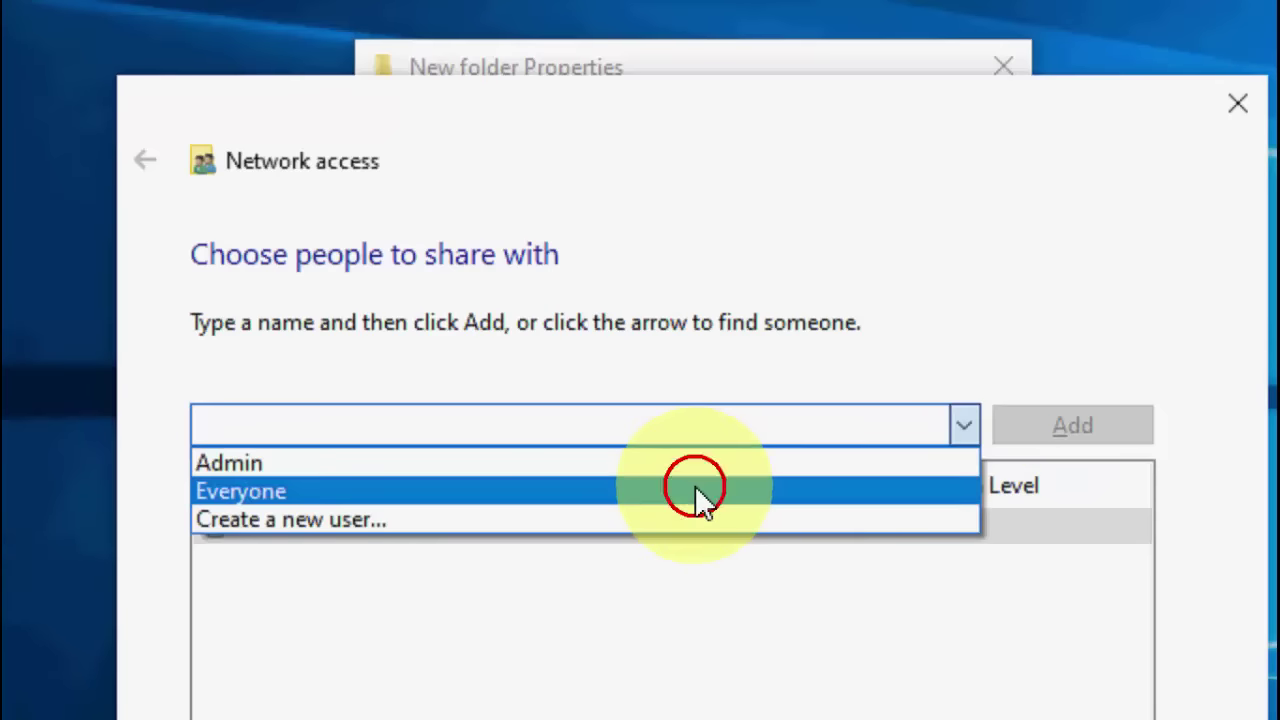
left_click(1023, 430)
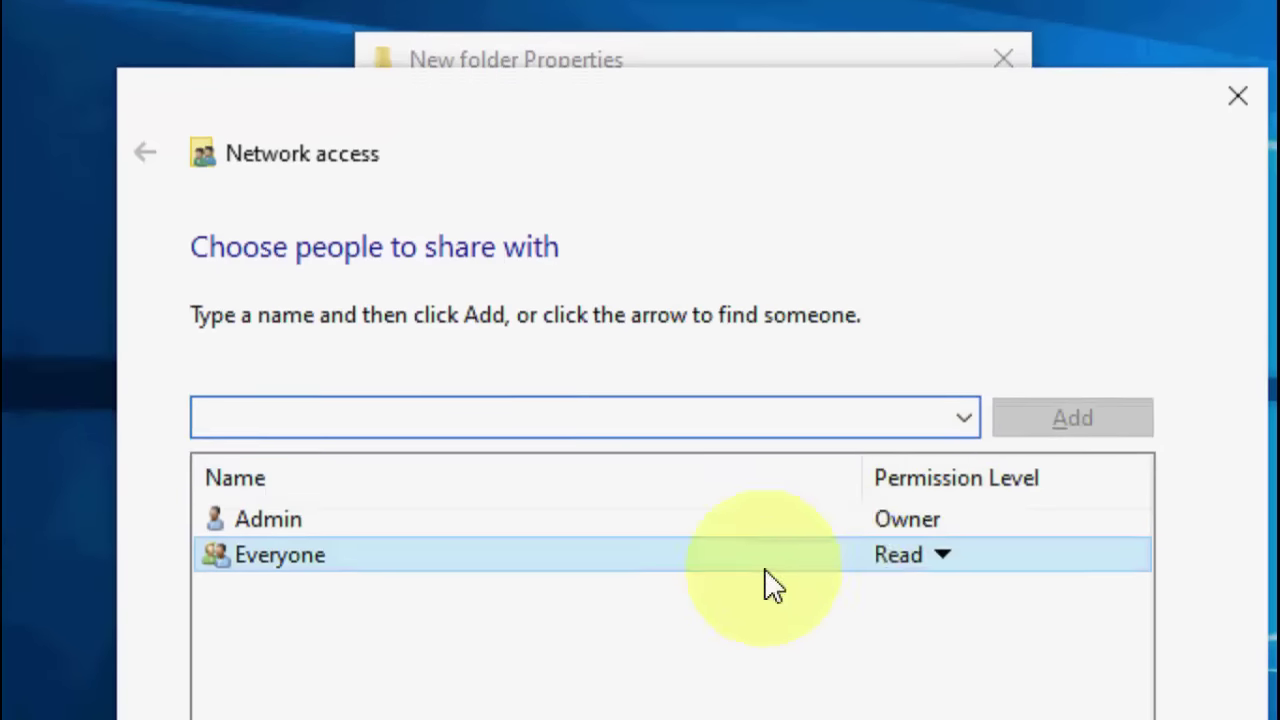
left_click(942, 537)
left_click(1023, 590)
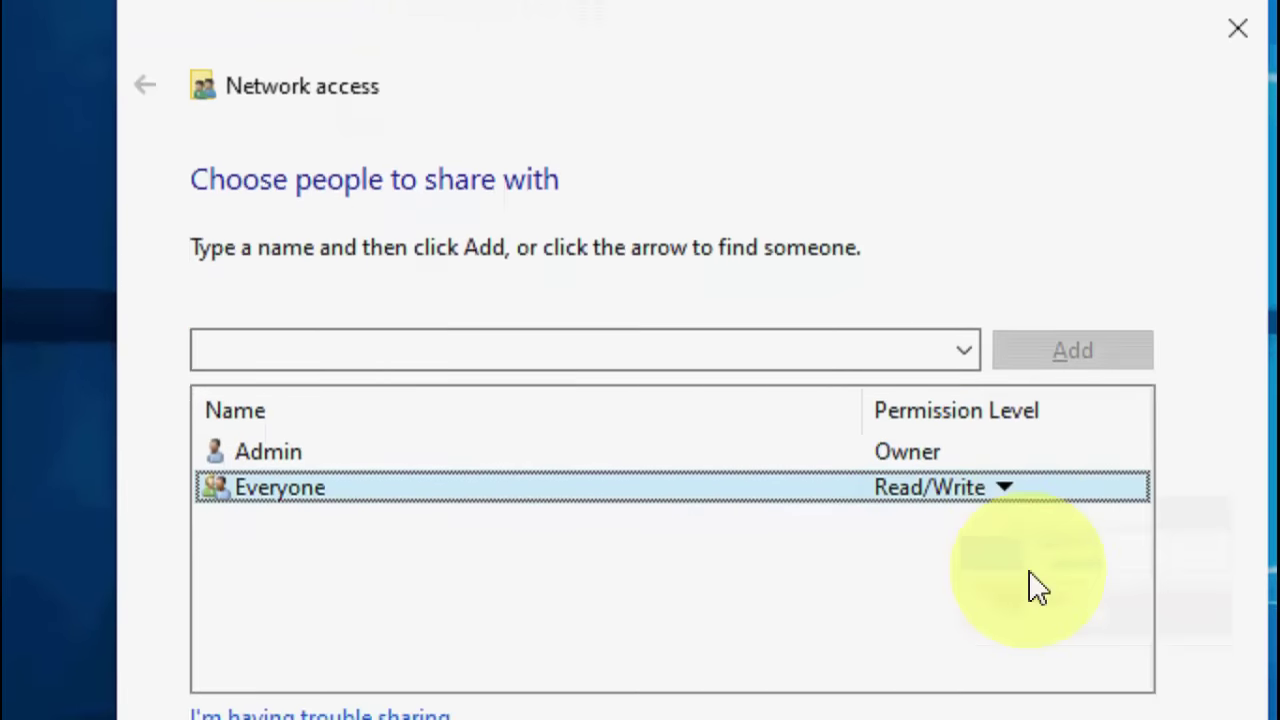
left_click(1029, 680)
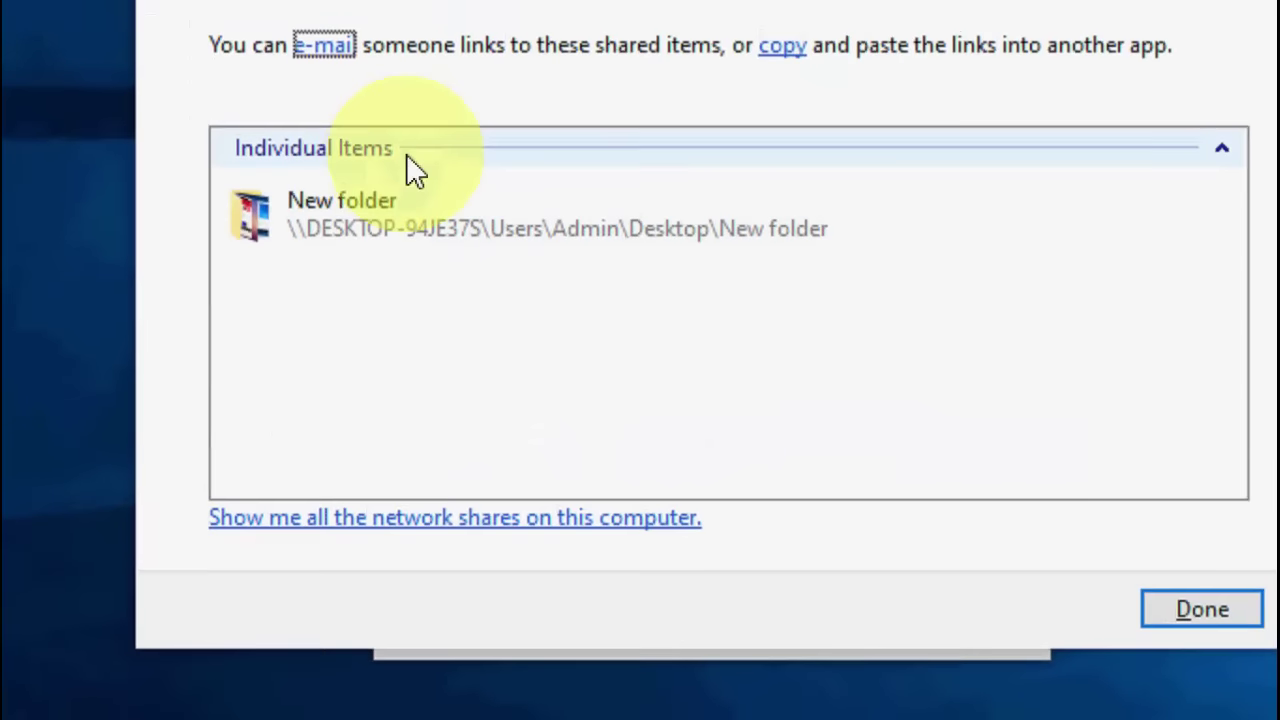
left_click(1180, 616)
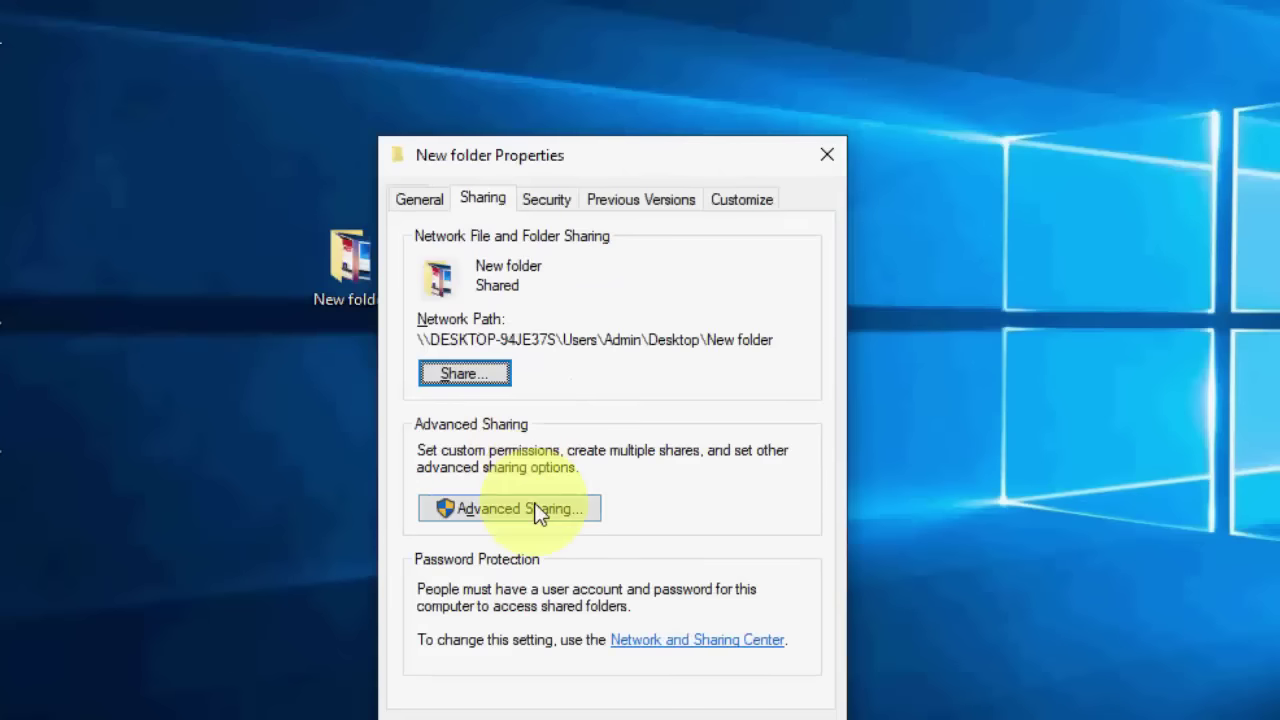
Enable Advanced Sharing for New folder with 'Share this folder' checked, and confirm
left_click(555, 289)
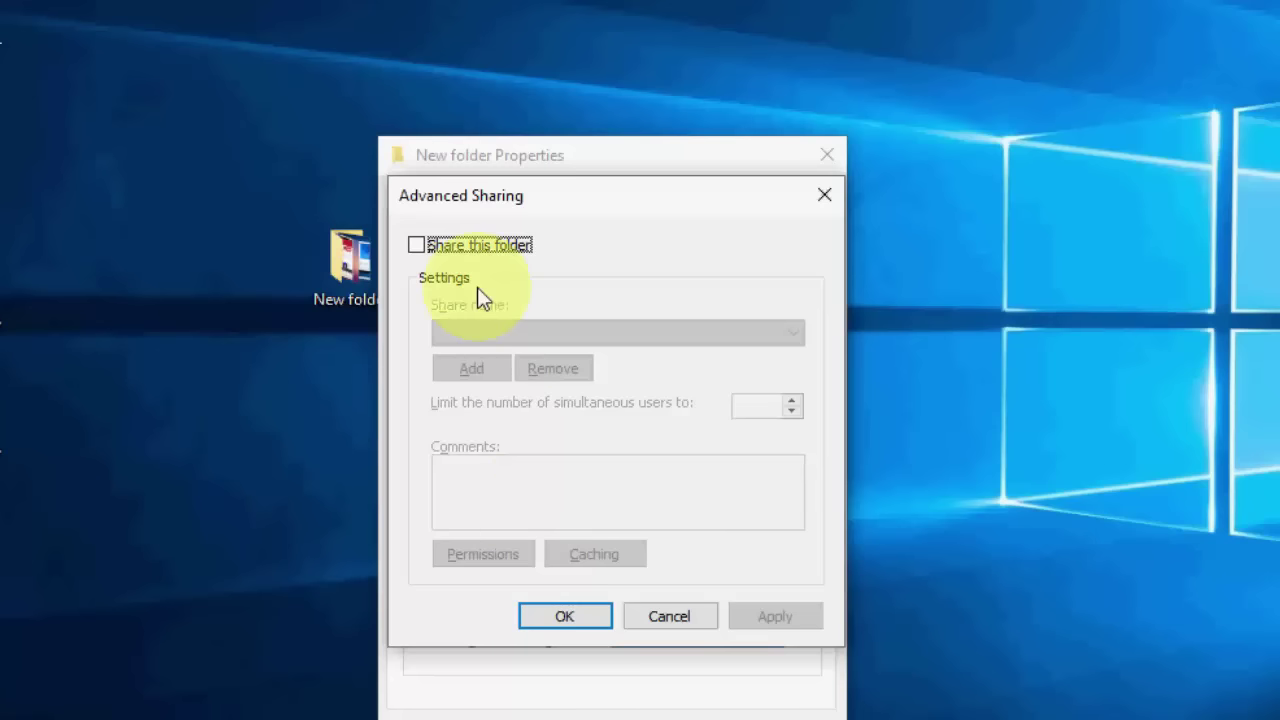
left_click(481, 245)
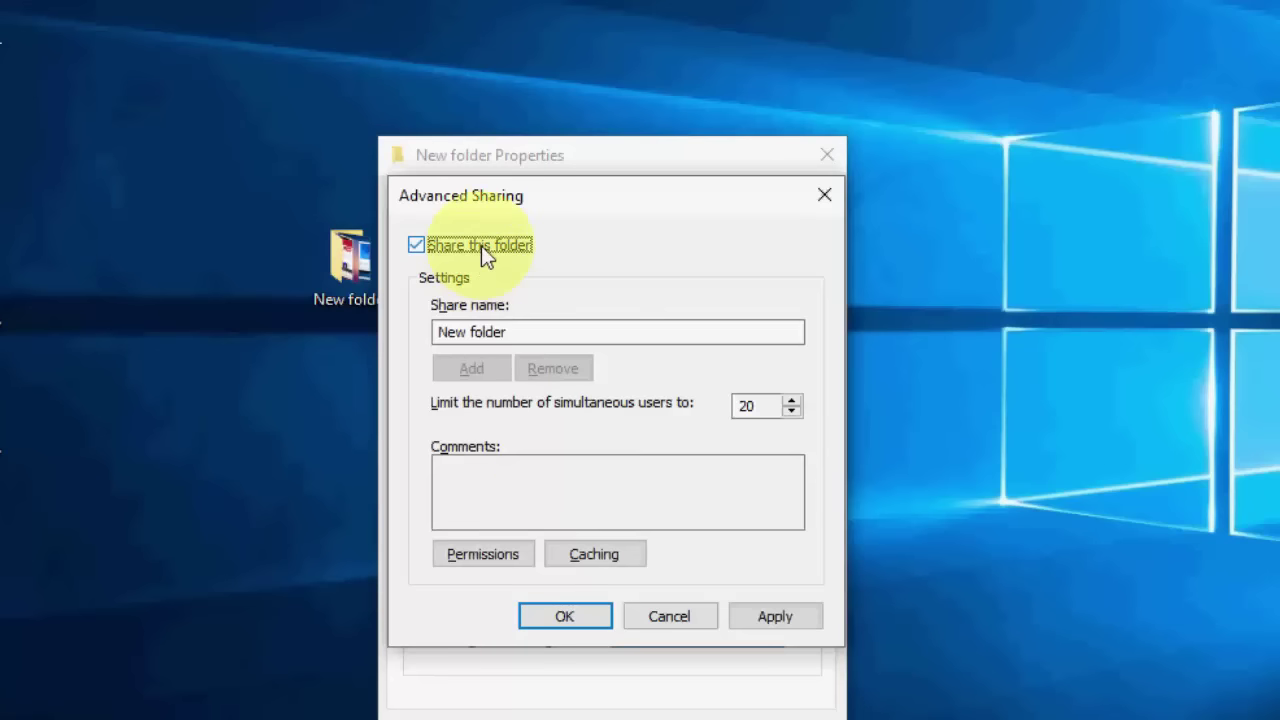
left_click(590, 617)
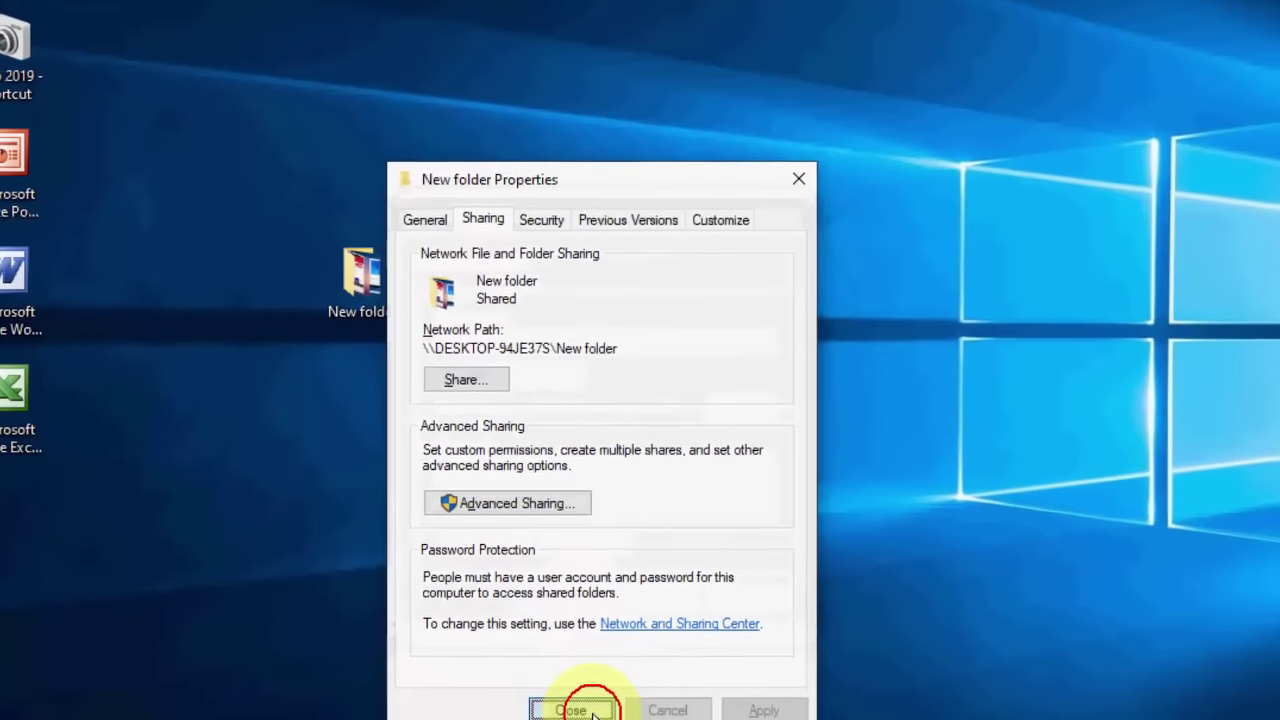
left_click(572, 712)
right_click(530, 287)
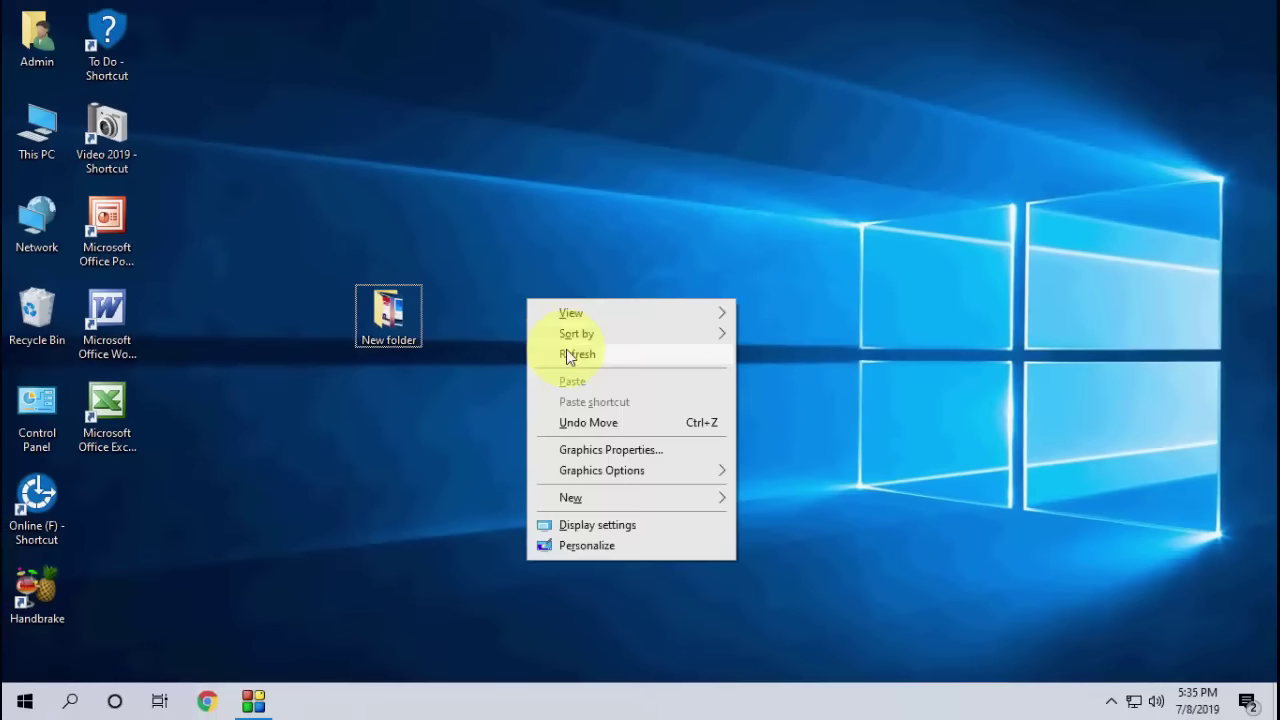
left_click(574, 339)
right_click(548, 229)
left_click(592, 286)
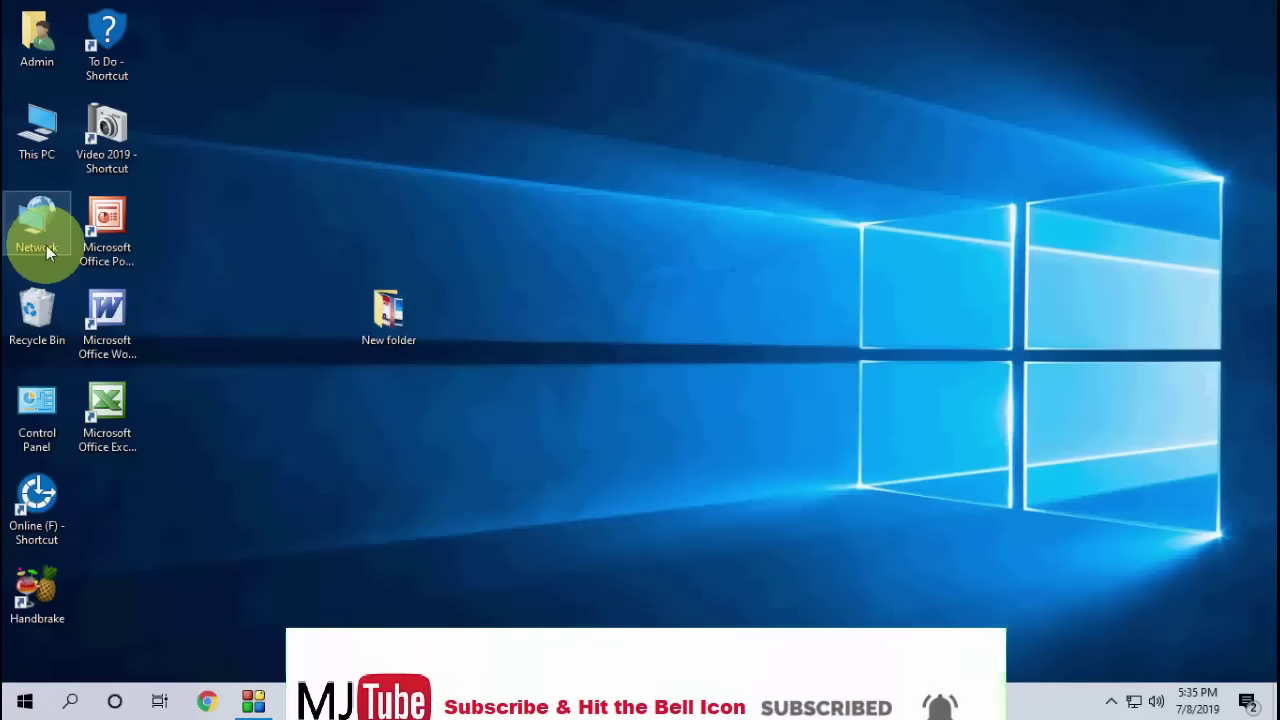
double_click(36, 148)
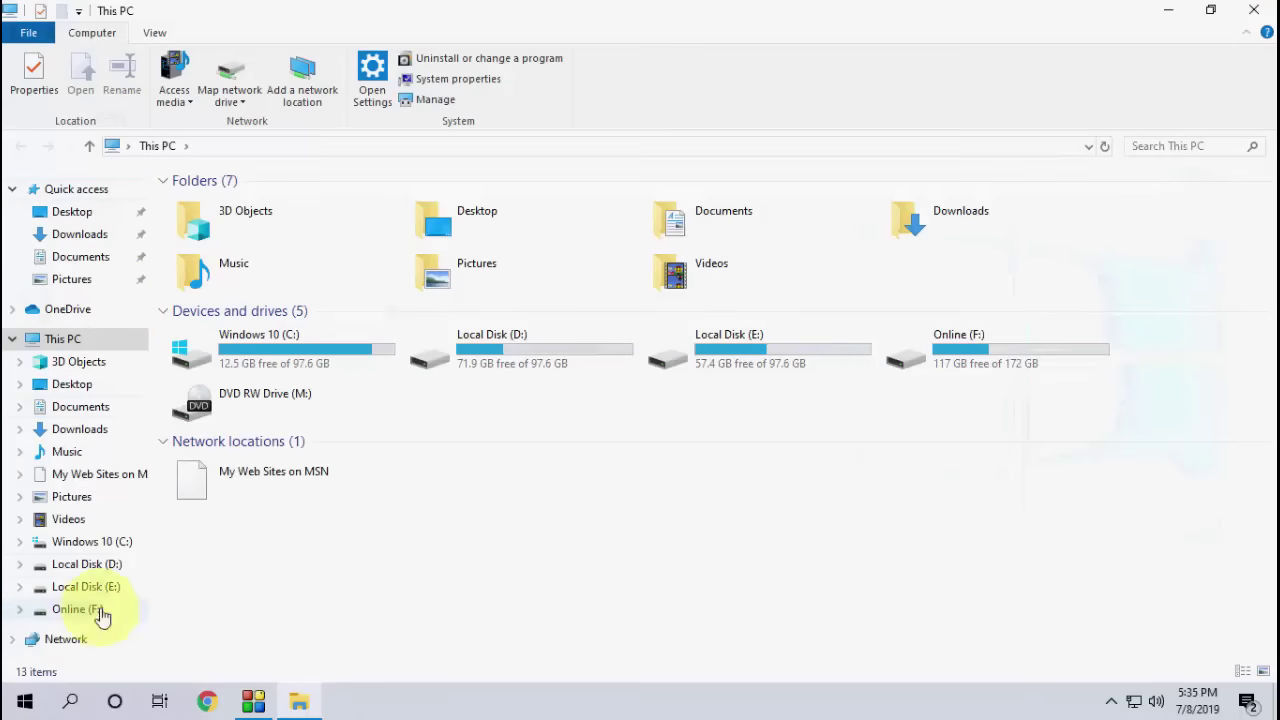
left_click(76, 640)
right_click(371, 409)
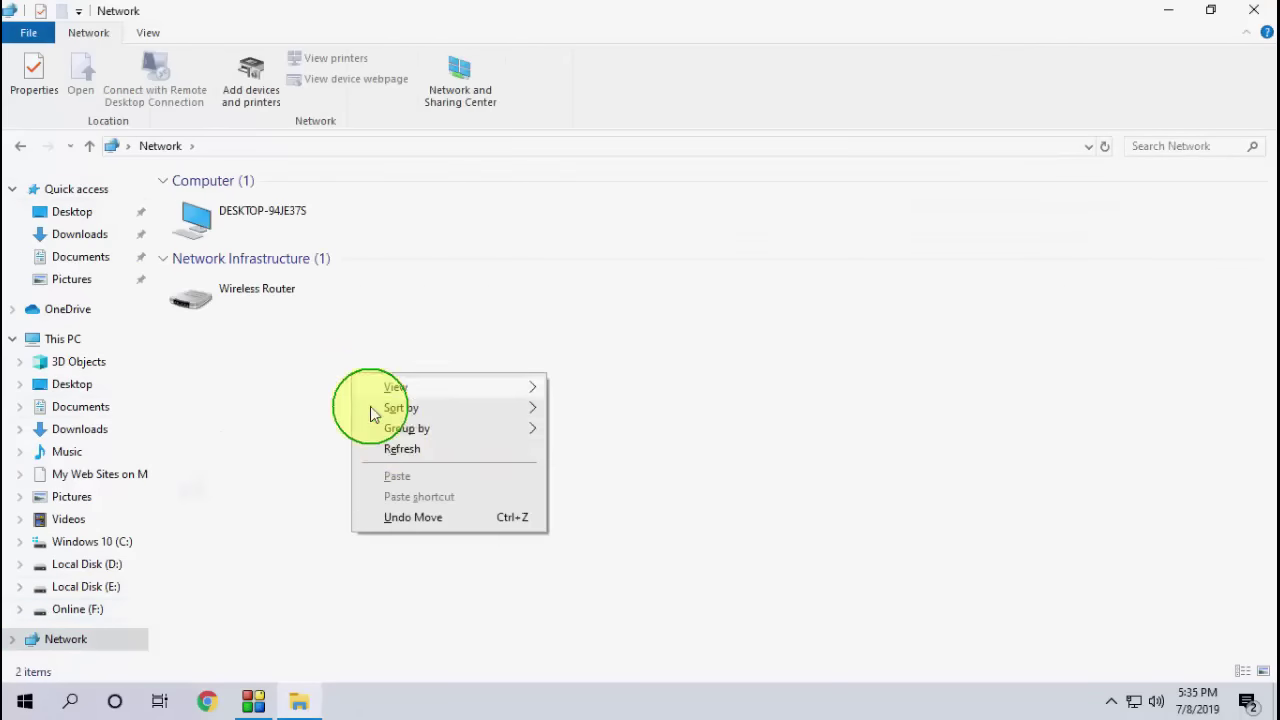
left_click(400, 449)
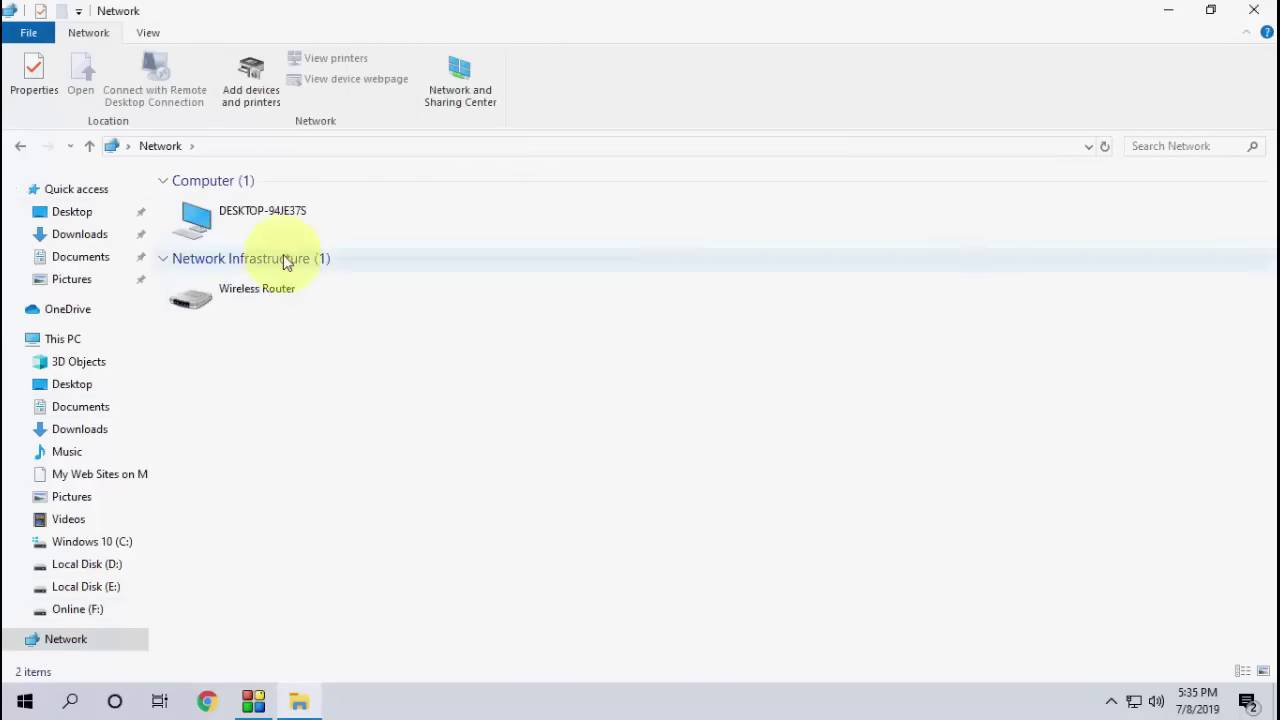
right_click(516, 327)
left_click(562, 391)
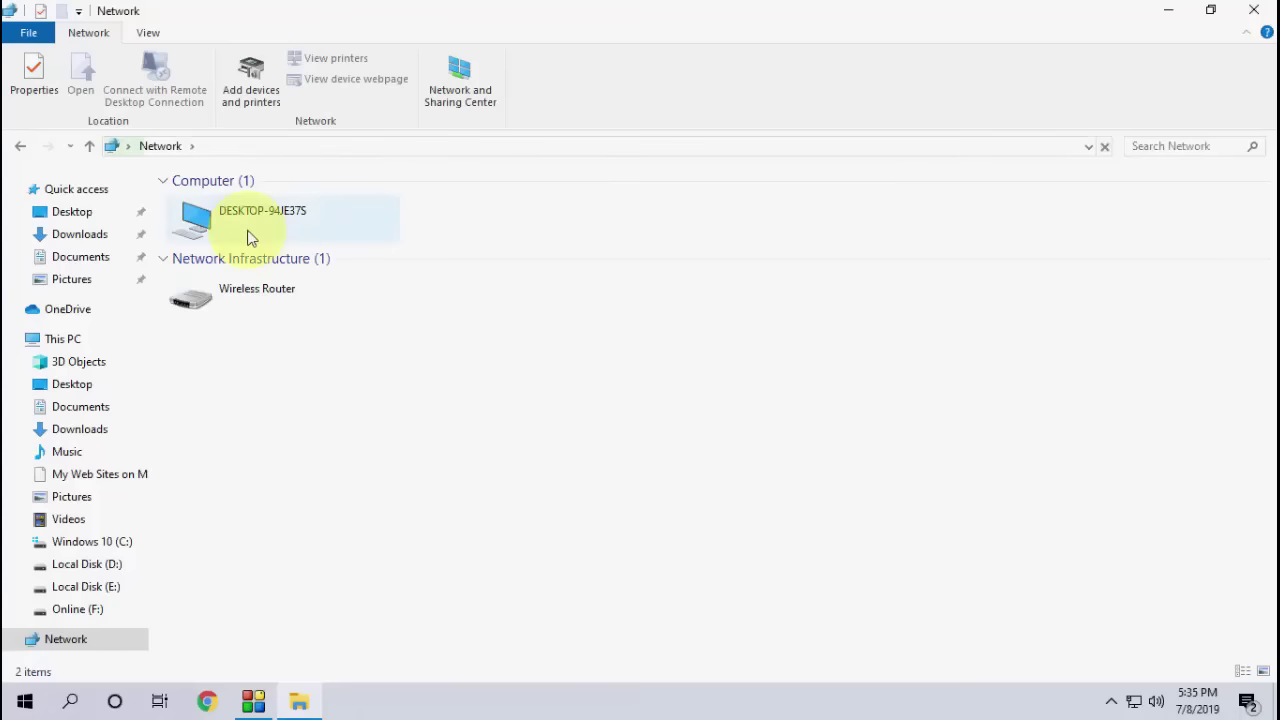
double_click(246, 229)
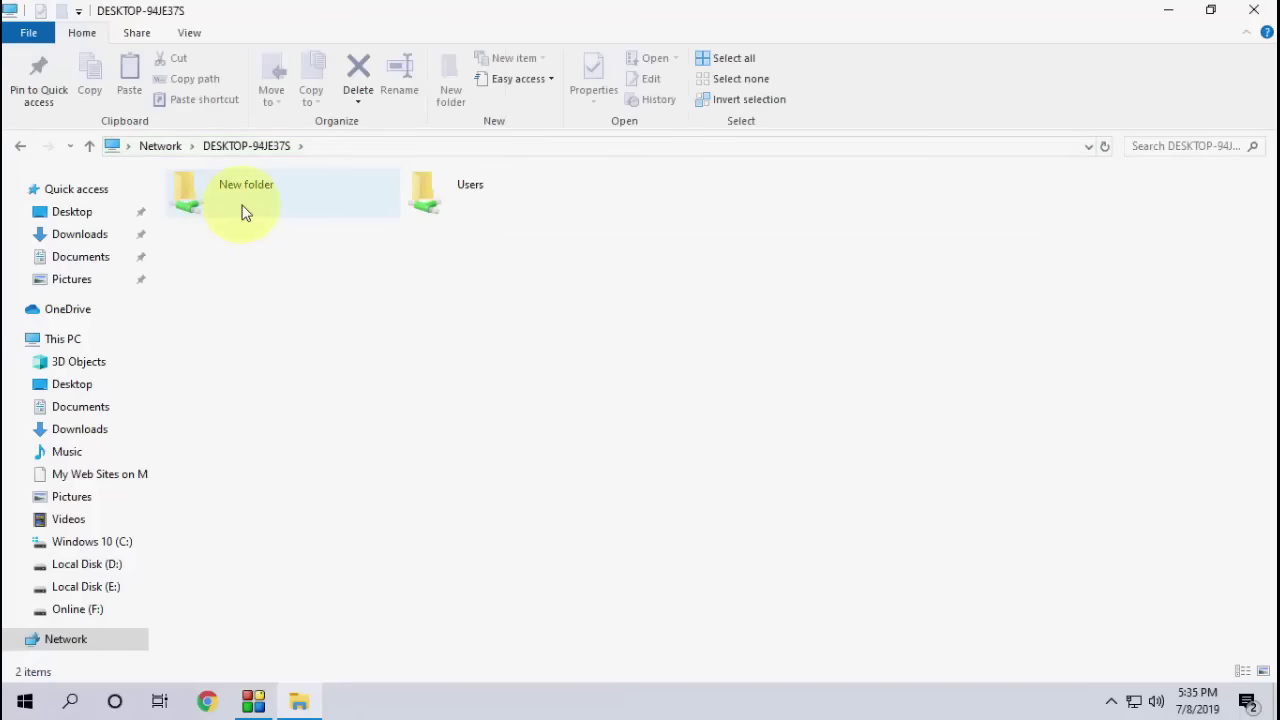
double_click(245, 212)
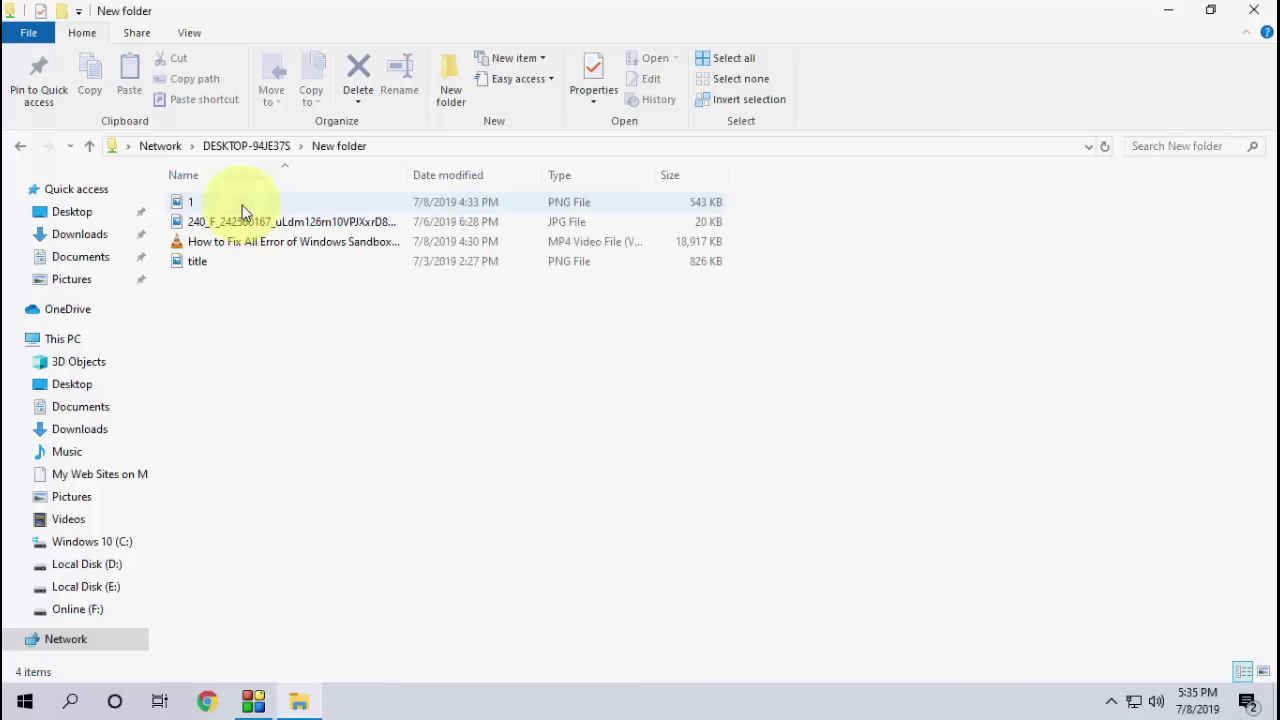
left_click(19, 148)
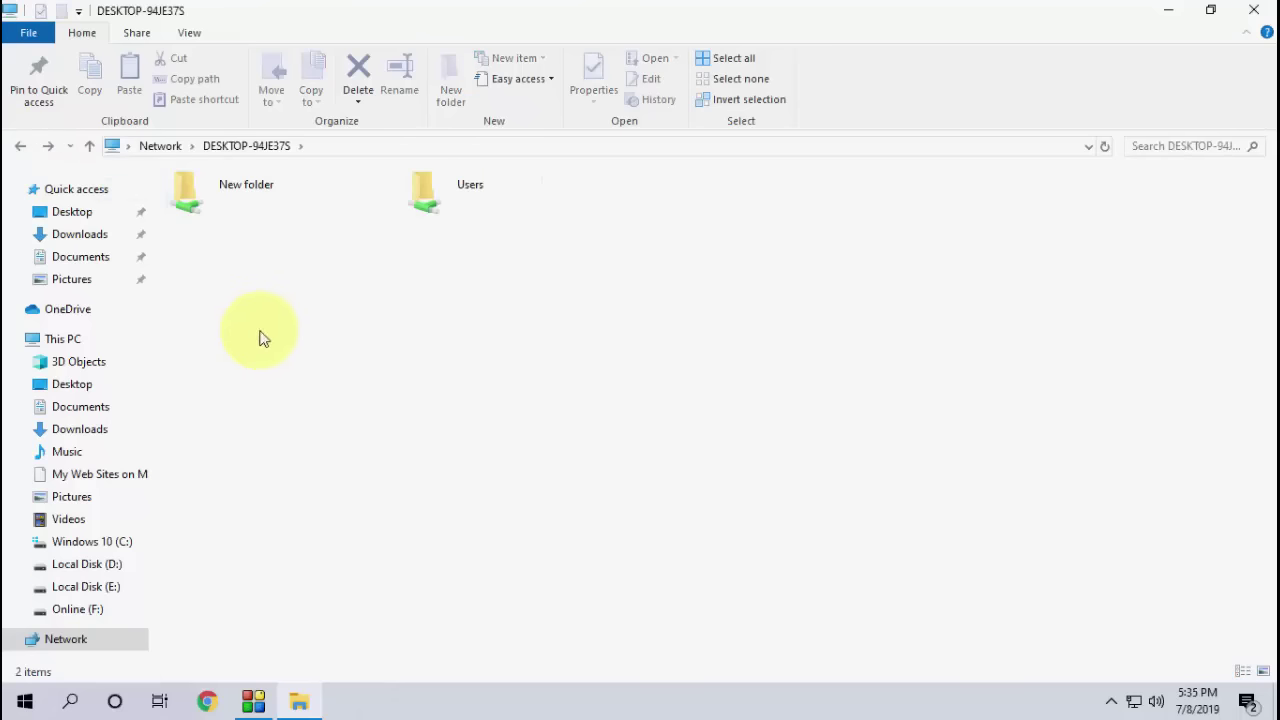
left_click(1262, 8)
right_click(697, 143)
left_click(729, 197)
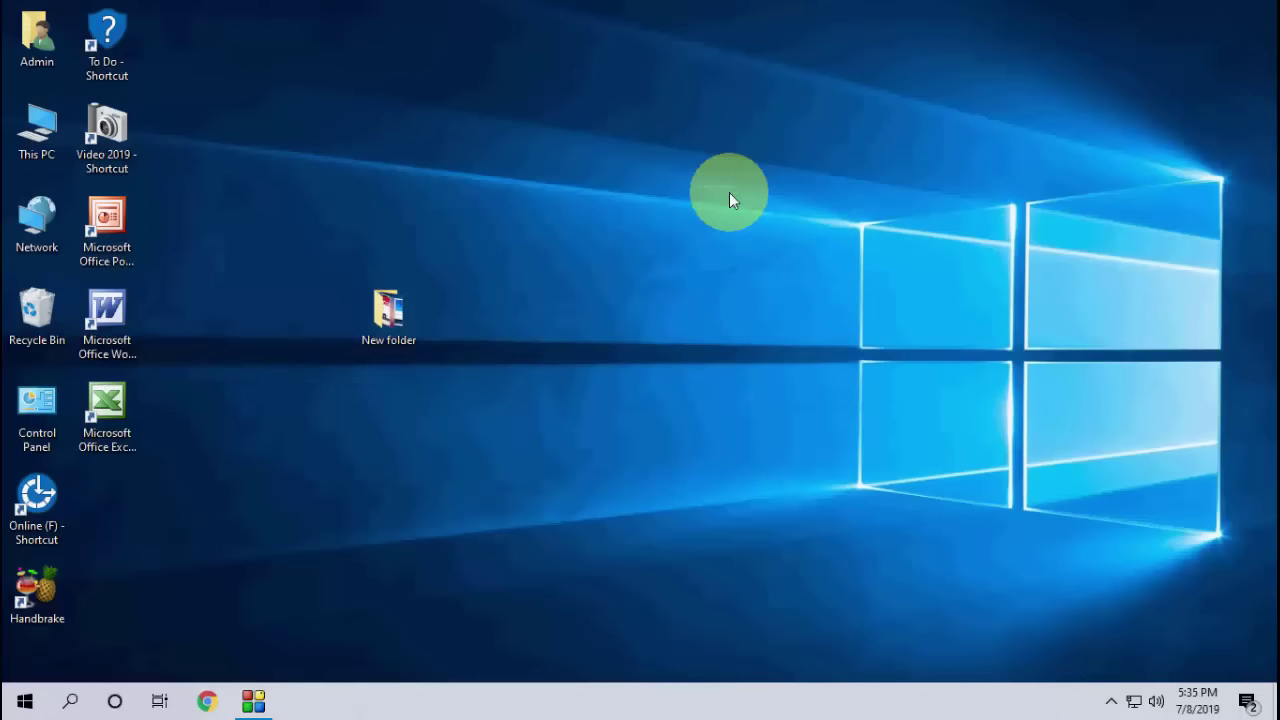